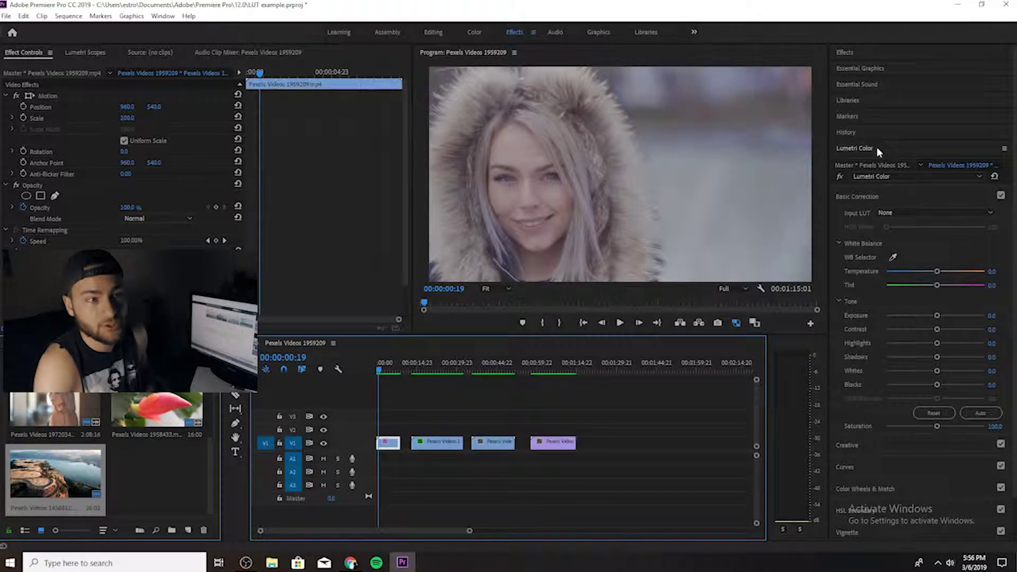
Load the Domingo 145 LUT from the Cinematic LUTs folder as the first clip's Input LUT.
{"action": "left_click", "coordinate": [847, 53]}
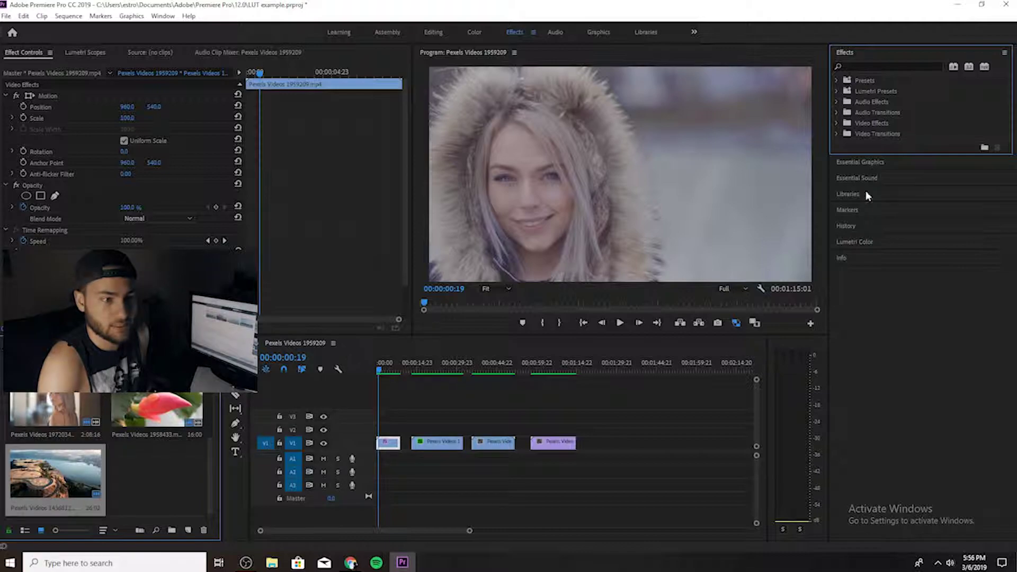
{"action": "left_click", "coordinate": [852, 243]}
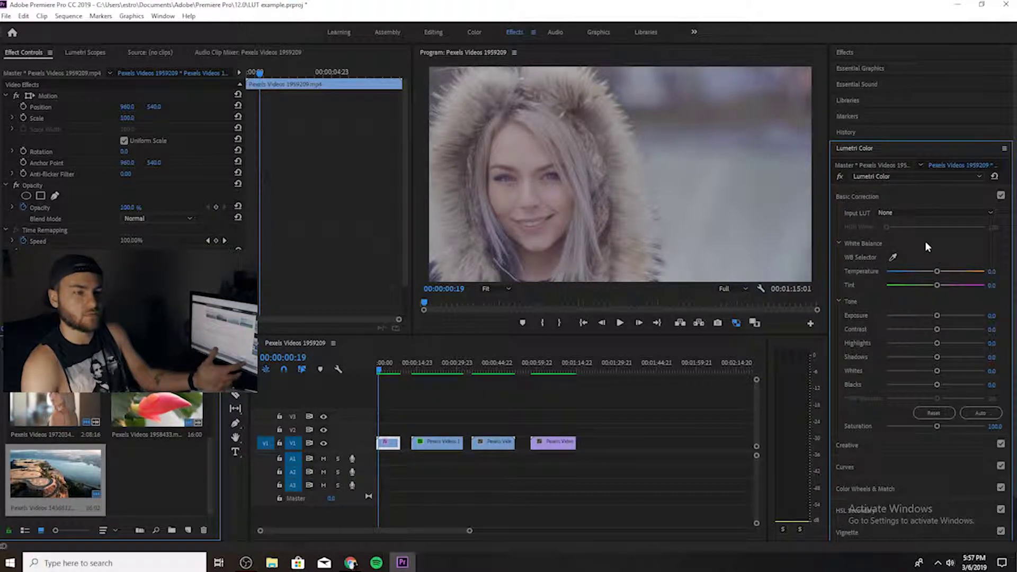
{"action": "left_click", "coordinate": [907, 211]}
{"action": "left_click", "coordinate": [907, 211]}
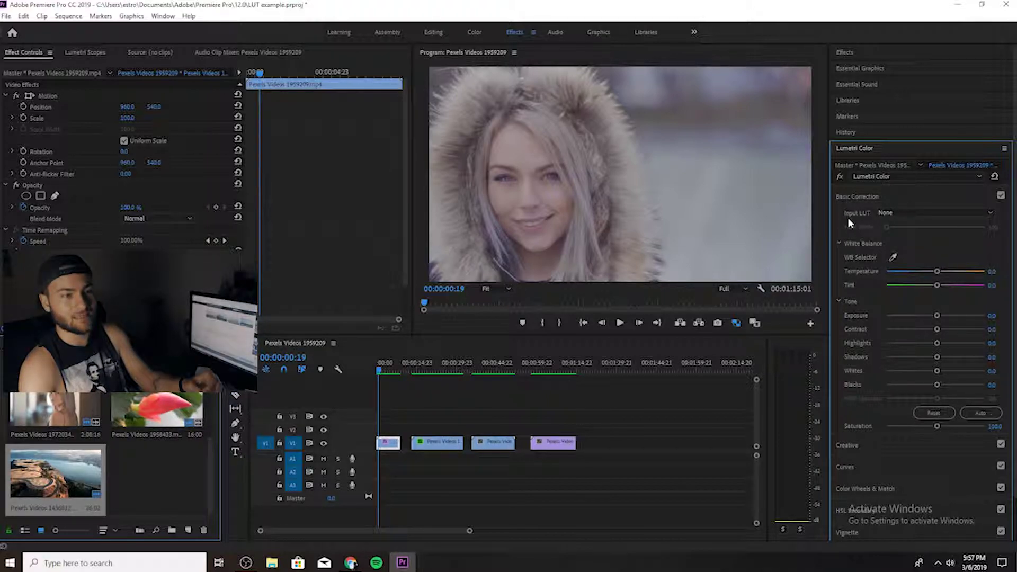
{"action": "left_click", "coordinate": [889, 209]}
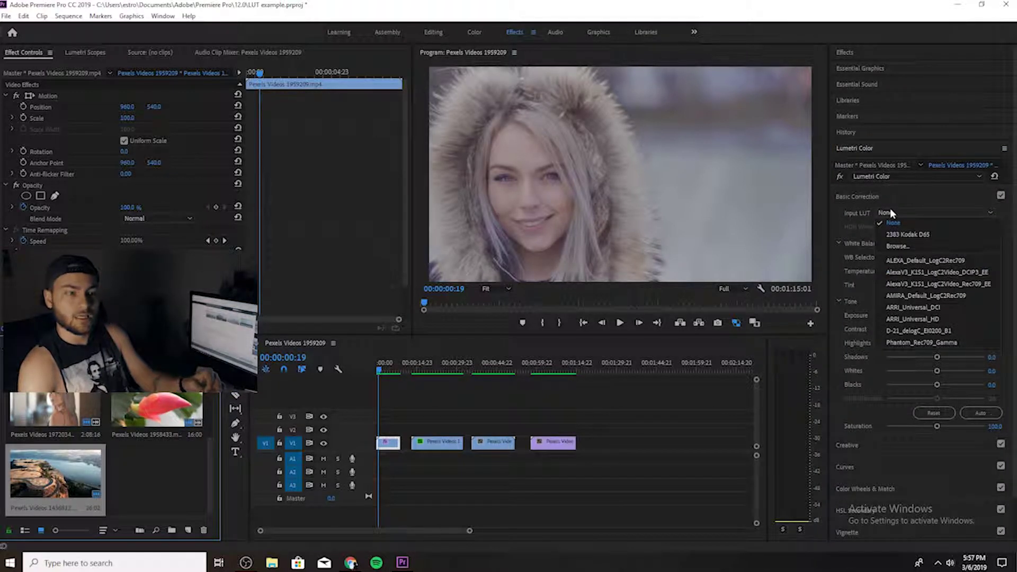
{"action": "left_click", "coordinate": [912, 244]}
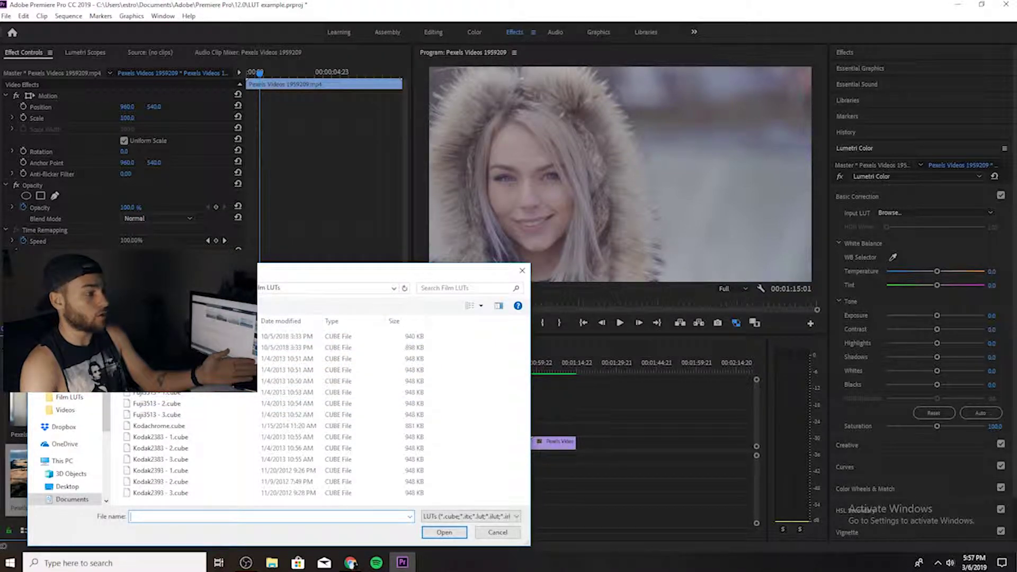
{"action": "key", "text": "alt+Up"}
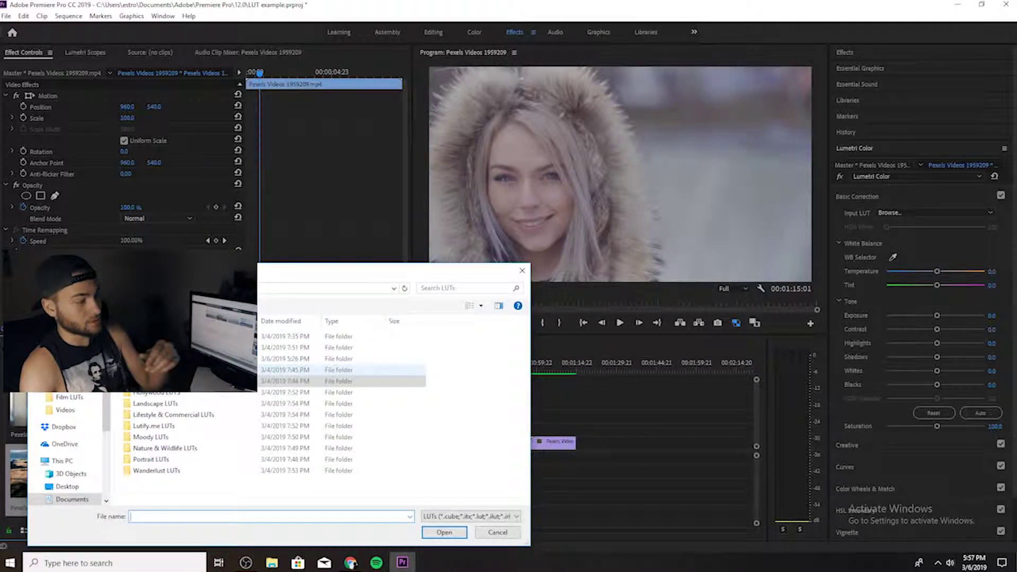
{"action": "left_click_drag", "start_coordinate": [310, 284], "coordinate": [332, 175]}
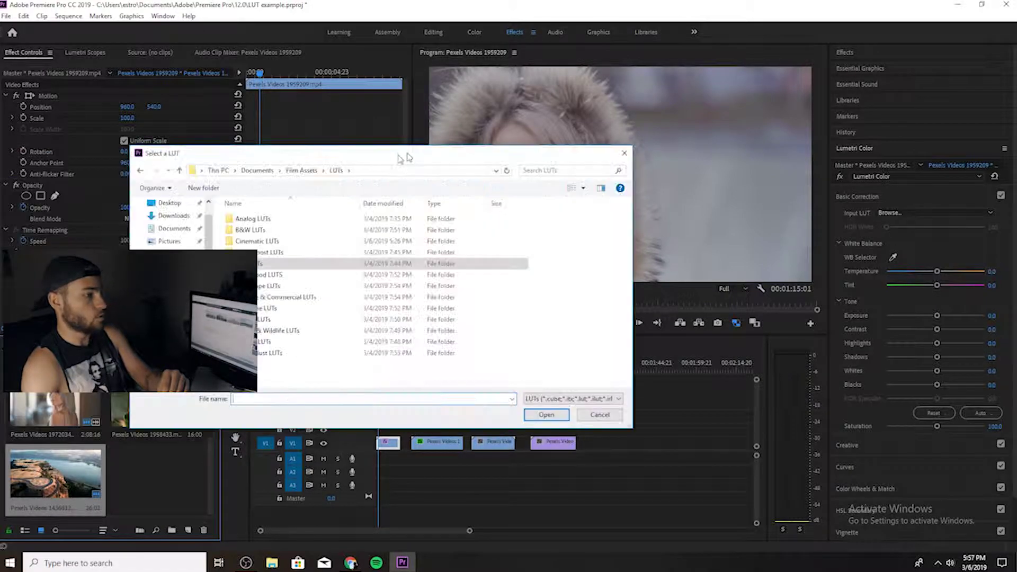
{"action": "double_click", "coordinate": [304, 292]}
{"action": "double_click", "coordinate": [297, 271]}
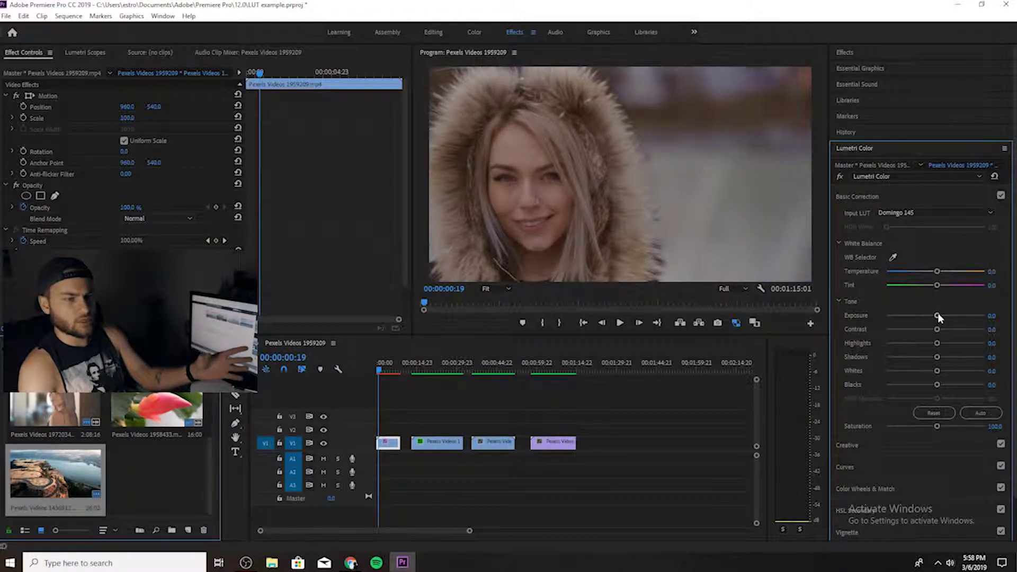
Try exposure 1.3, contrast 12.4 and highlights about -3.8 on the clip, and reset the basic corrections.
{"action": "left_click_drag", "start_coordinate": [940, 316], "coordinate": [948, 316]}
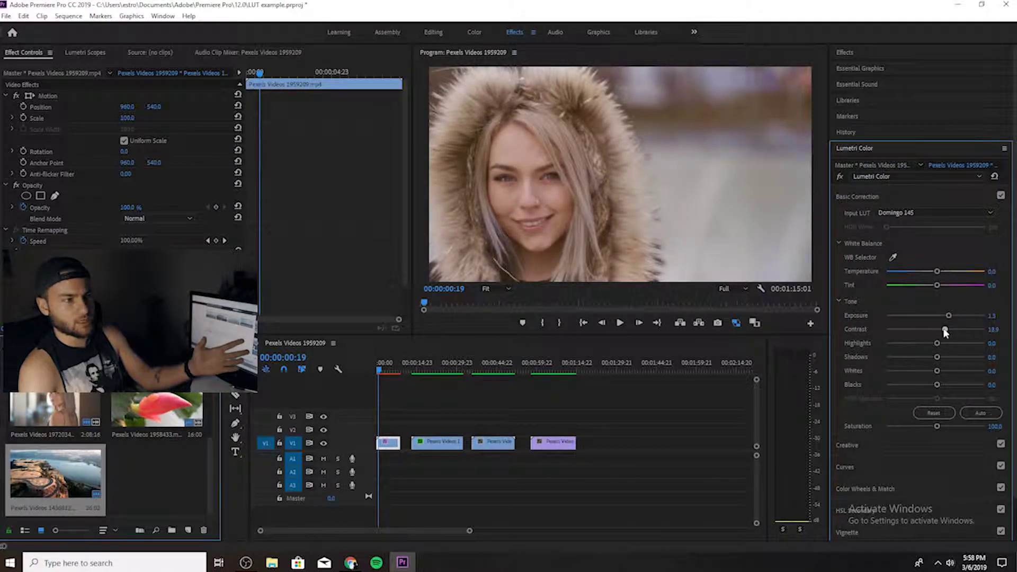
{"action": "left_click_drag", "start_coordinate": [929, 330], "coordinate": [941, 328]}
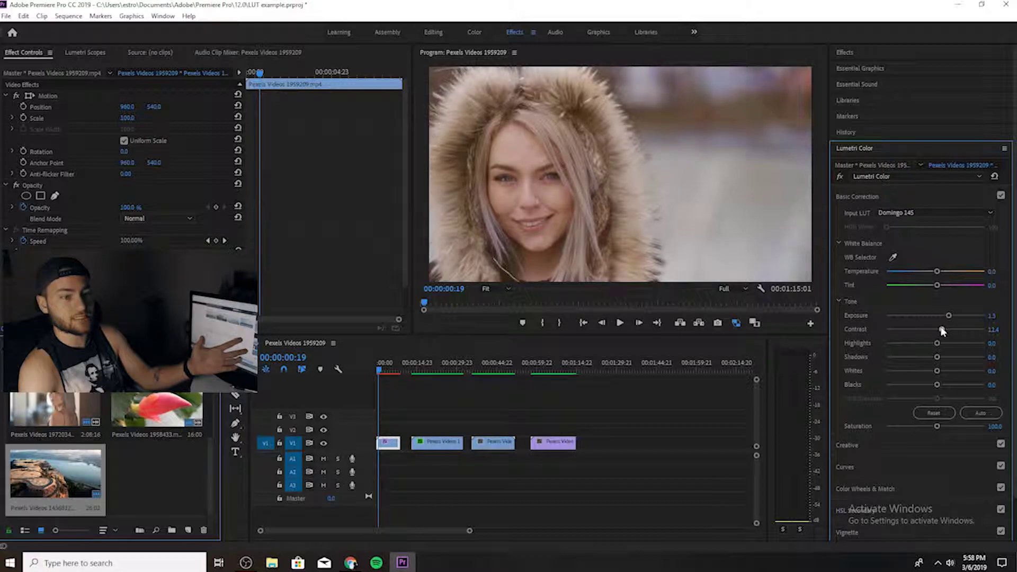
{"action": "left_click_drag", "start_coordinate": [940, 346], "coordinate": [939, 345]}
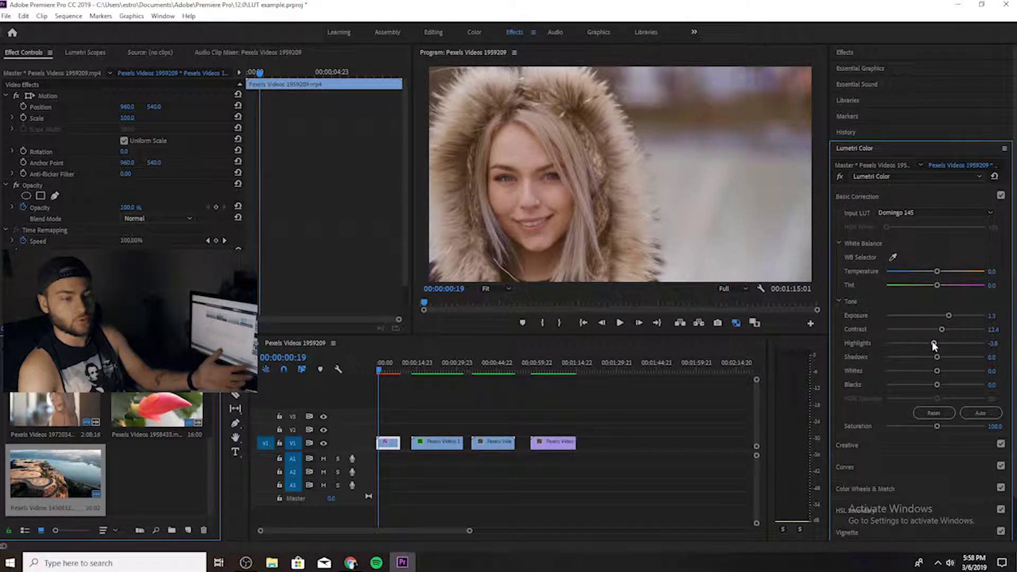
{"action": "left_click", "coordinate": [933, 412]}
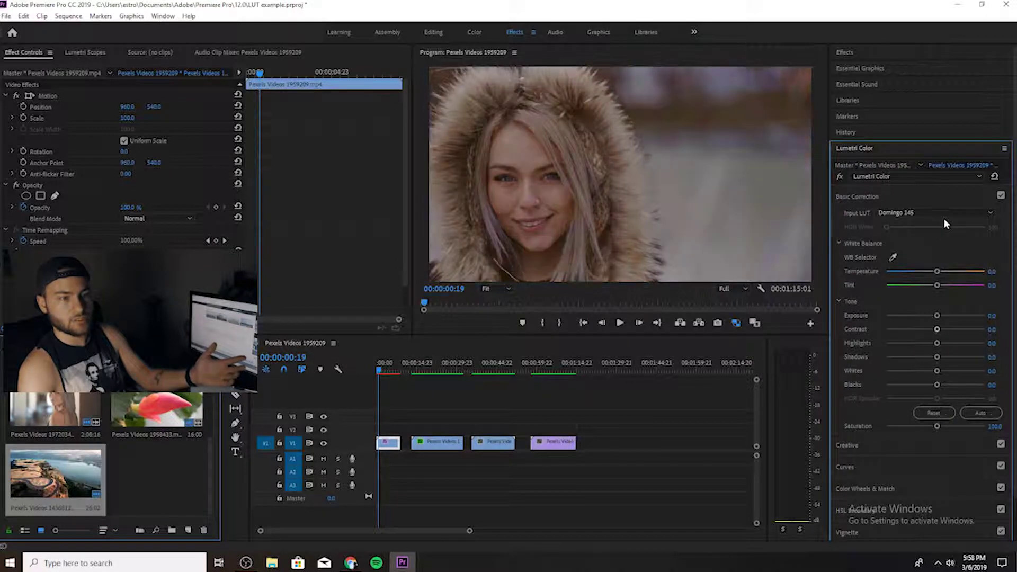
Replace the first clip's Input LUT with Cinematic 4 from the Cinematic LUTs folder.
{"action": "left_click", "coordinate": [939, 212]}
{"action": "left_click", "coordinate": [924, 247]}
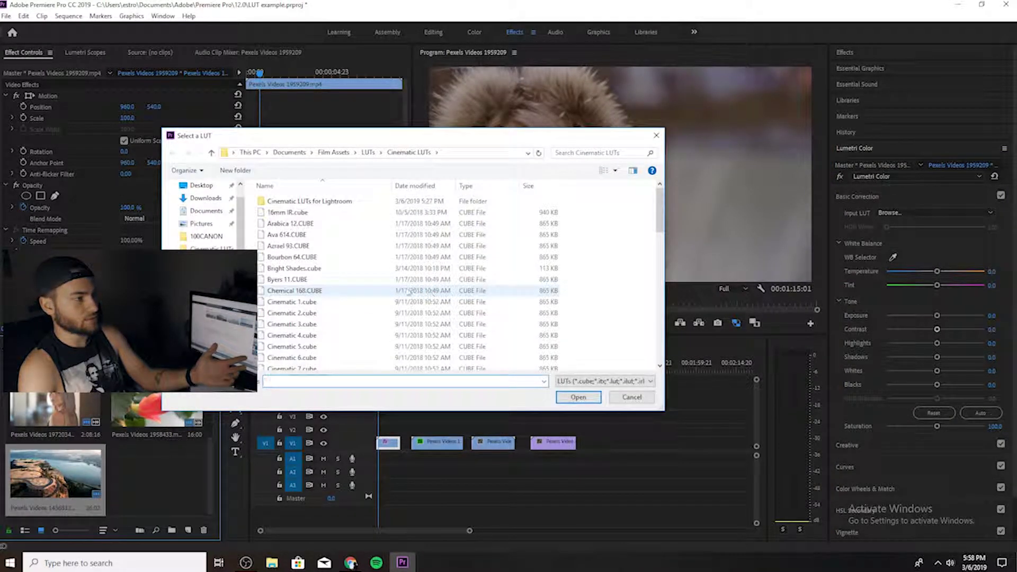
{"action": "scroll", "coordinate": [324, 236], "scroll_direction": "down", "scroll_amount": 1}
{"action": "double_click", "coordinate": [323, 236]}
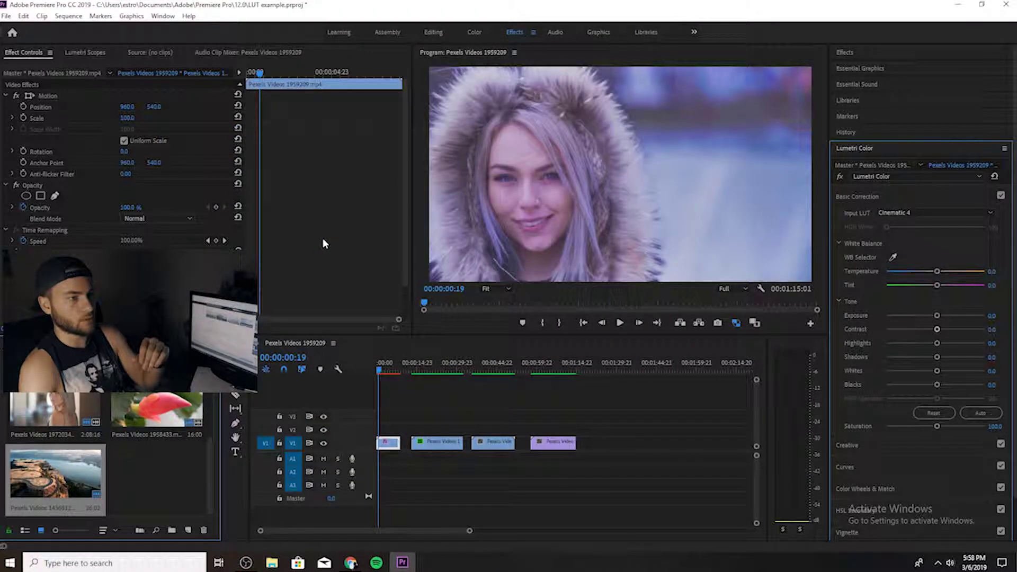
Change the first clip's Input LUT to Lucky 64 from the Cinematic LUTs folder.
{"action": "left_click", "coordinate": [919, 212]}
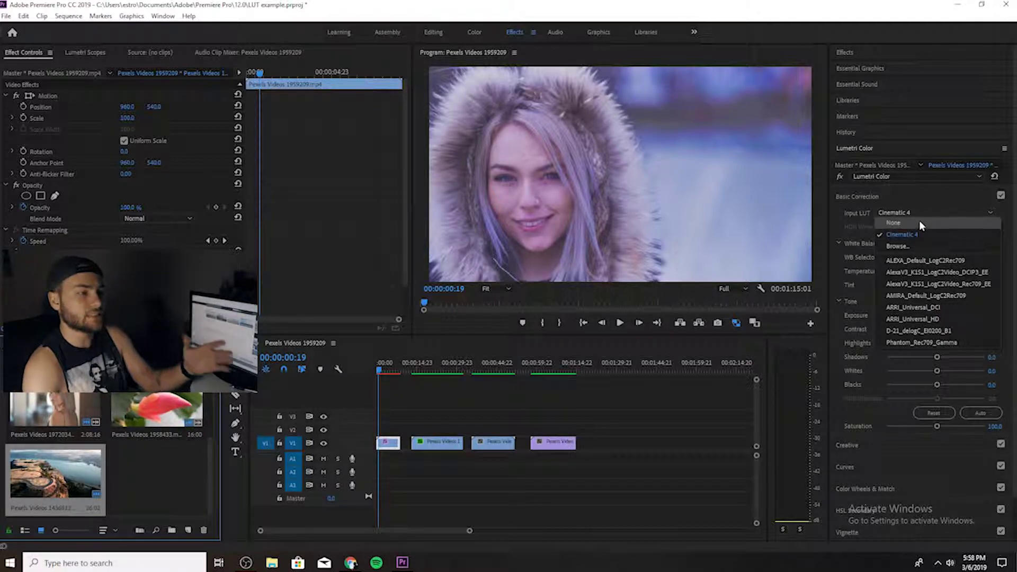
{"action": "left_click", "coordinate": [916, 246]}
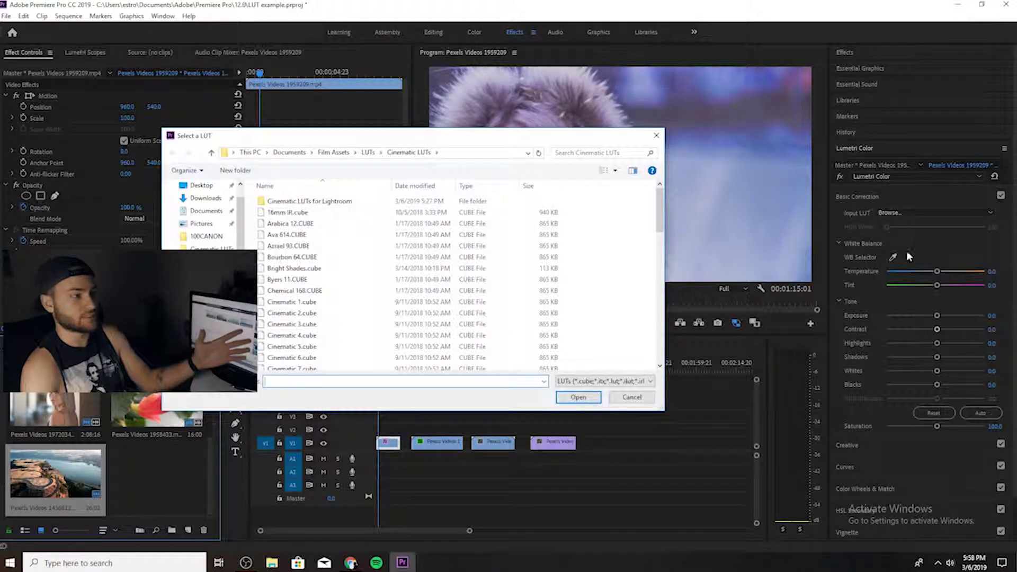
{"action": "scroll", "coordinate": [365, 291], "scroll_direction": "down", "scroll_amount": 6}
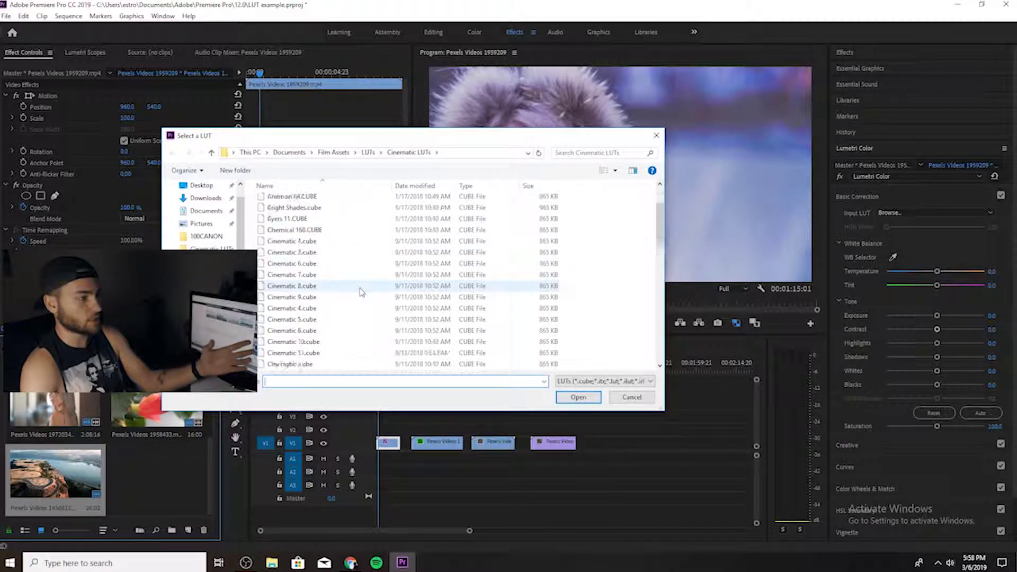
{"action": "scroll", "coordinate": [364, 292], "scroll_direction": "down", "scroll_amount": 3}
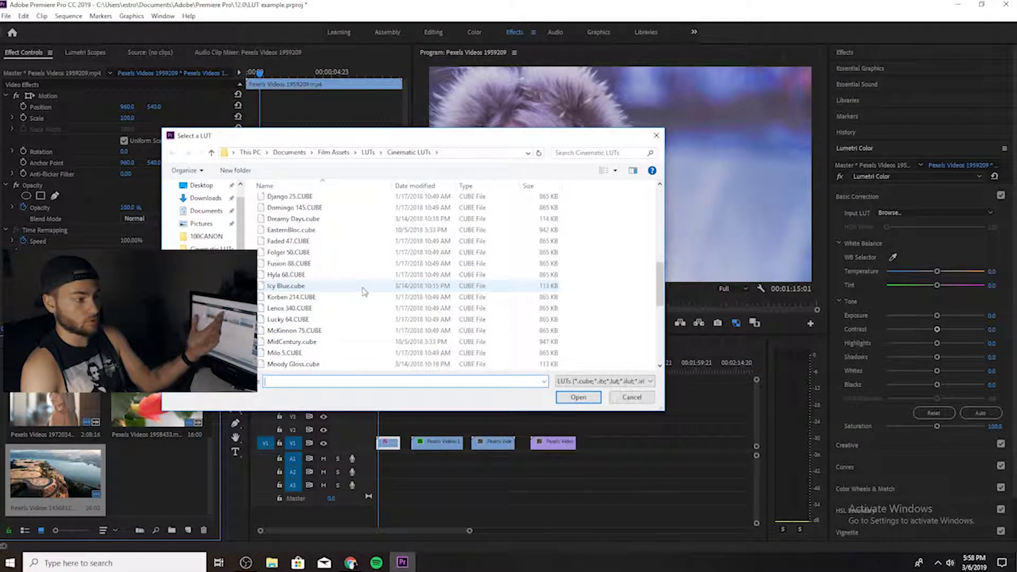
{"action": "double_click", "coordinate": [352, 319]}
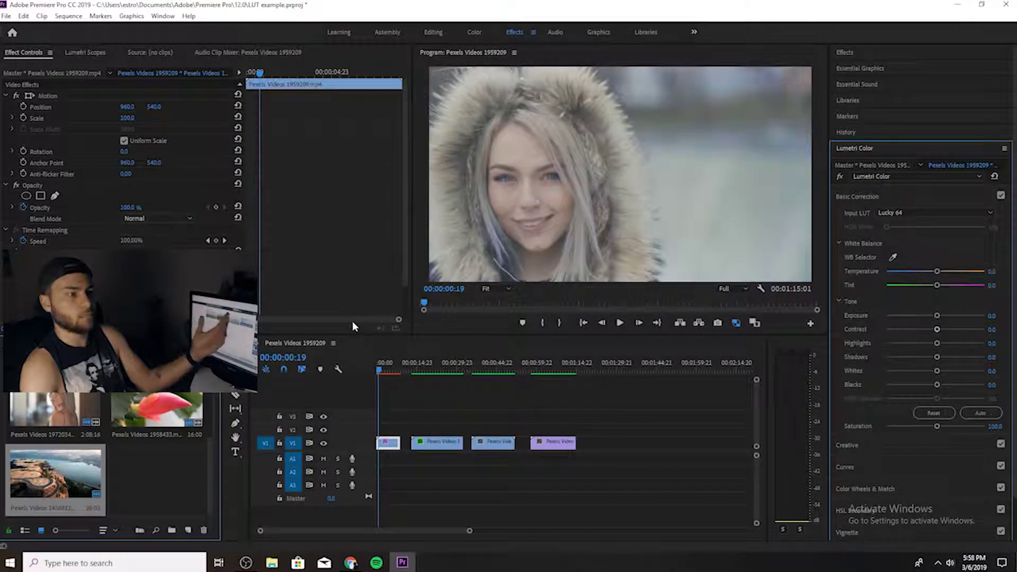
Apply the x 90 LUT from the Cinematic LUTs folder as the first clip's Input LUT.
{"action": "left_click", "coordinate": [907, 210]}
{"action": "left_click", "coordinate": [903, 259]}
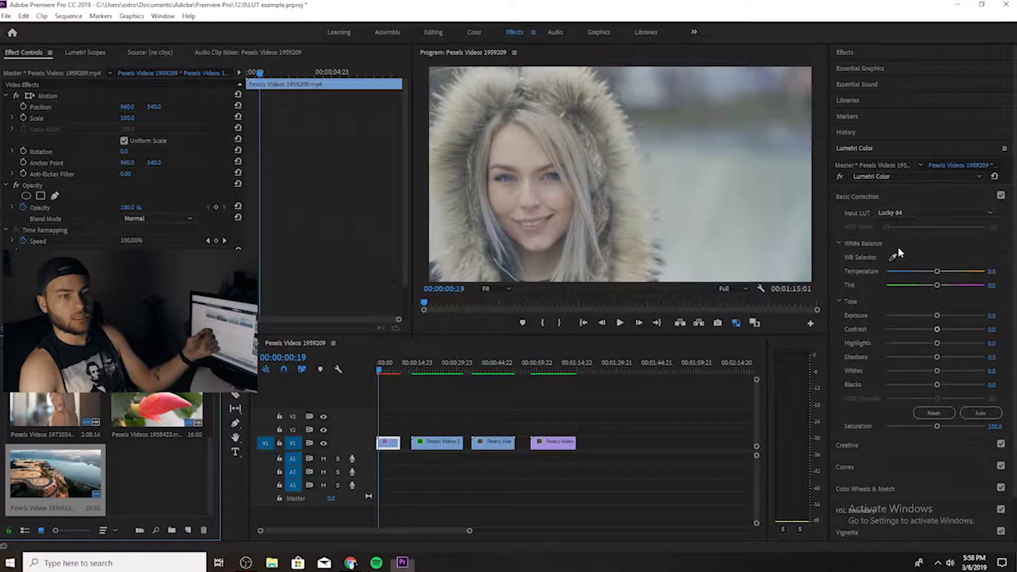
{"action": "scroll", "coordinate": [333, 288], "scroll_direction": "down", "scroll_amount": 6}
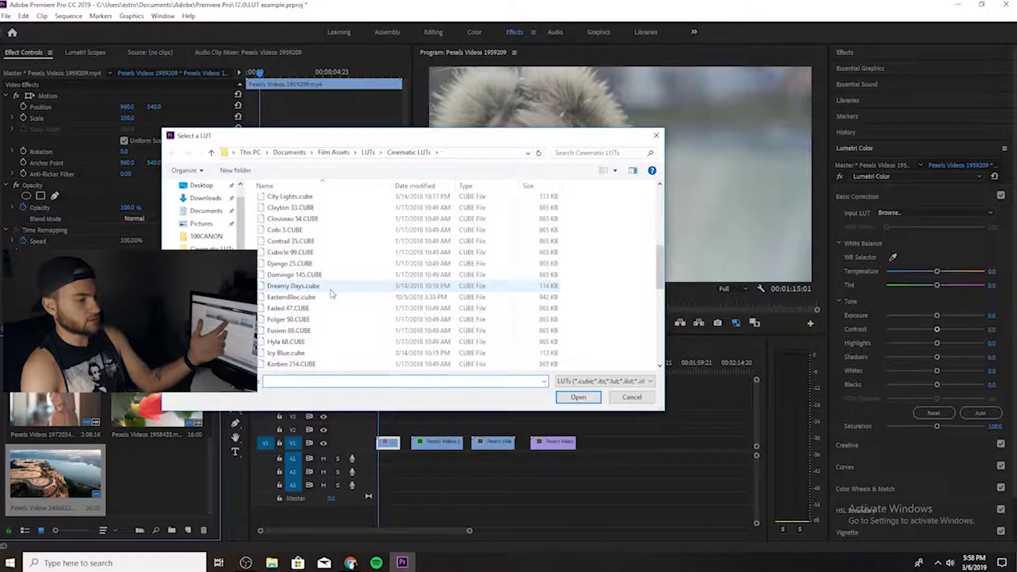
{"action": "scroll", "coordinate": [329, 318], "scroll_direction": "down", "scroll_amount": 6}
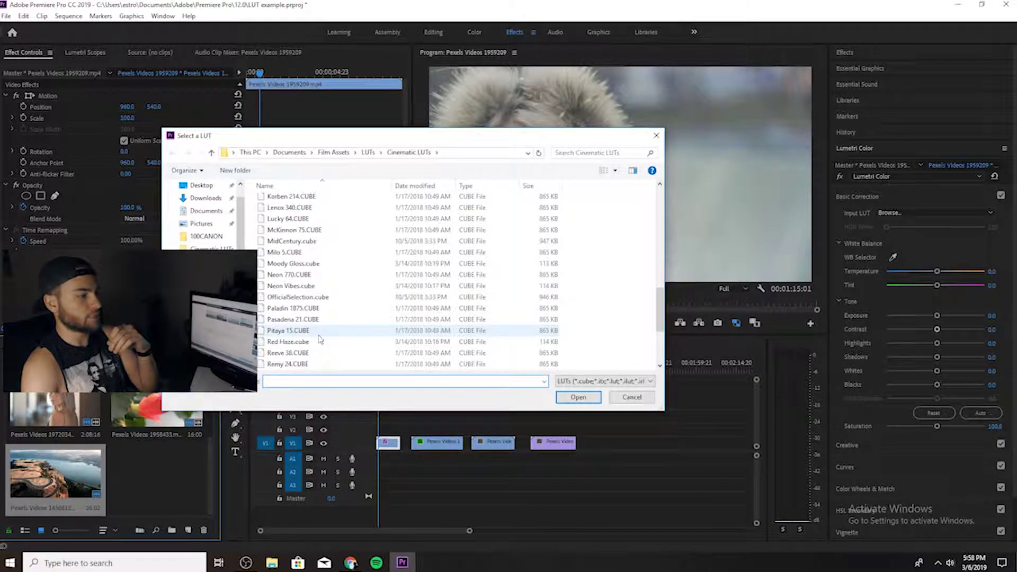
{"action": "scroll", "coordinate": [320, 339], "scroll_direction": "down", "scroll_amount": 3}
{"action": "double_click", "coordinate": [319, 305]}
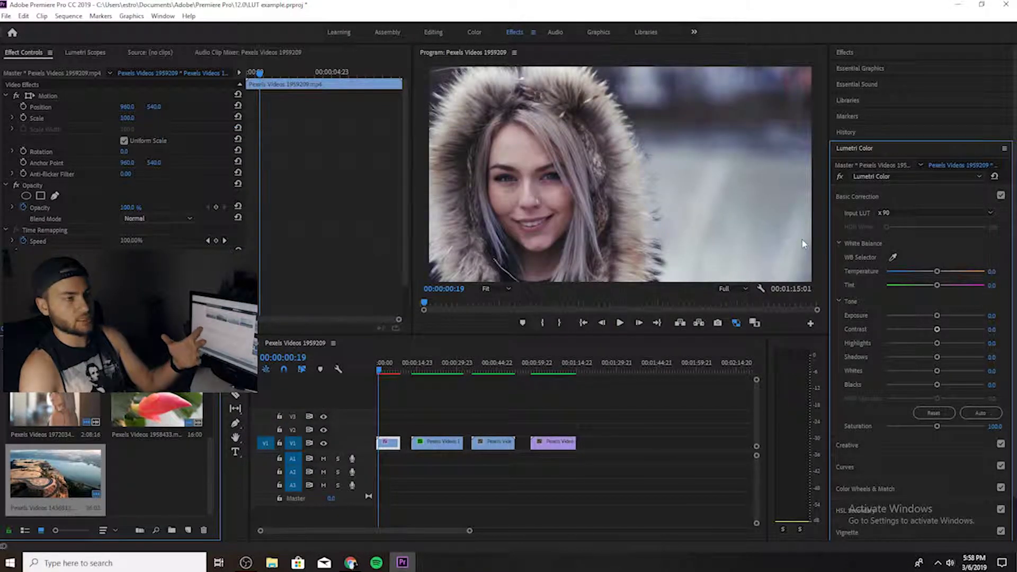
Set the first clip's exposure to 0.7 and contrast to about 32, and move the playhead to 00:00:17:14 in the second clip.
{"action": "mouse_move", "coordinate": [381, 373]}
{"action": "left_mouse_down"}
{"action": "mouse_move", "coordinate": [393, 368]}
{"action": "mouse_move", "coordinate": [382, 368]}
{"action": "left_mouse_up"}
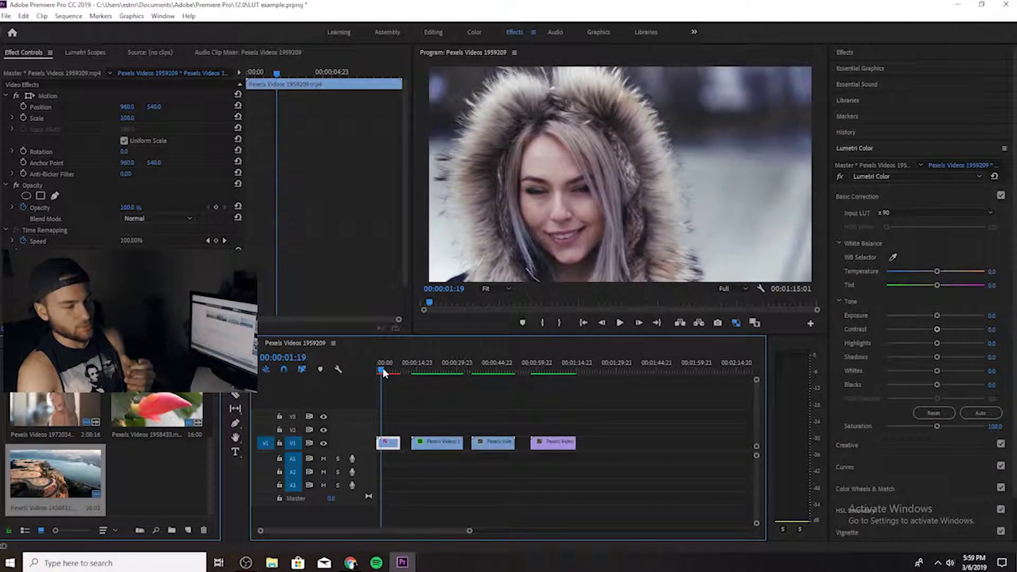
{"action": "left_click_drag", "start_coordinate": [937, 316], "coordinate": [945, 329]}
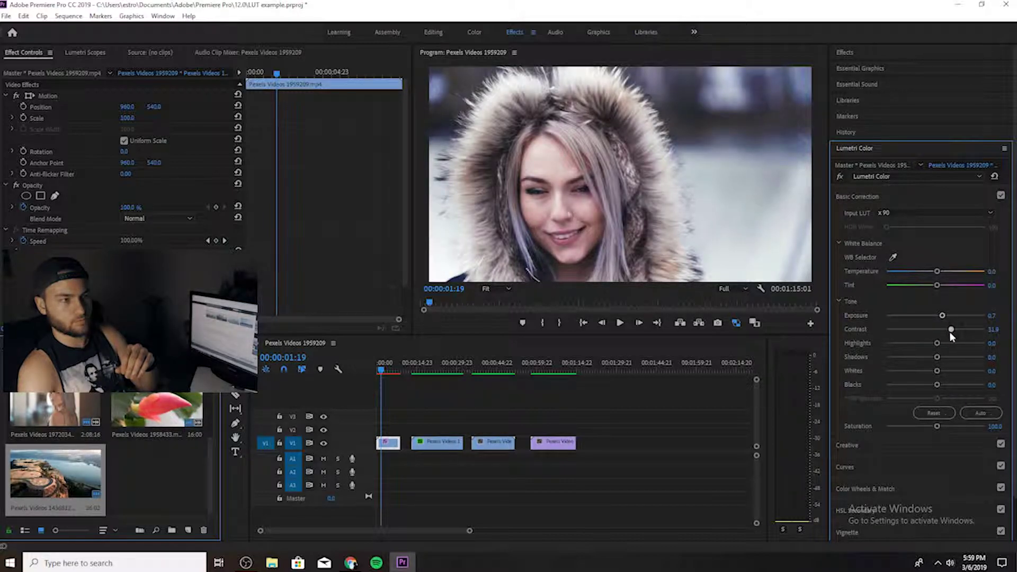
{"action": "mouse_move", "coordinate": [945, 334]}
{"action": "left_mouse_down"}
{"action": "mouse_move", "coordinate": [922, 336]}
{"action": "mouse_move", "coordinate": [951, 333]}
{"action": "left_mouse_up"}
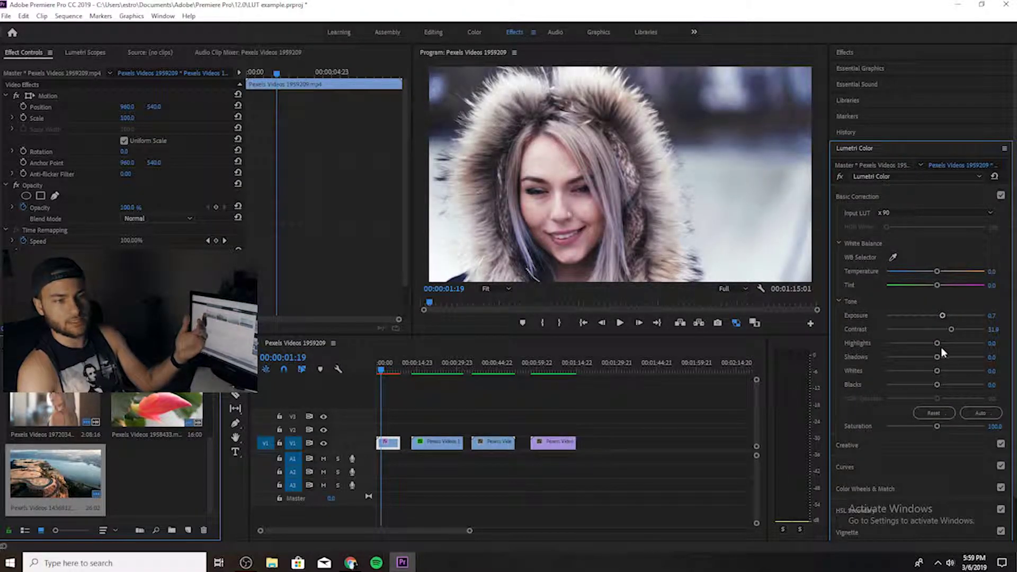
{"action": "left_click_drag", "start_coordinate": [381, 369], "coordinate": [423, 369]}
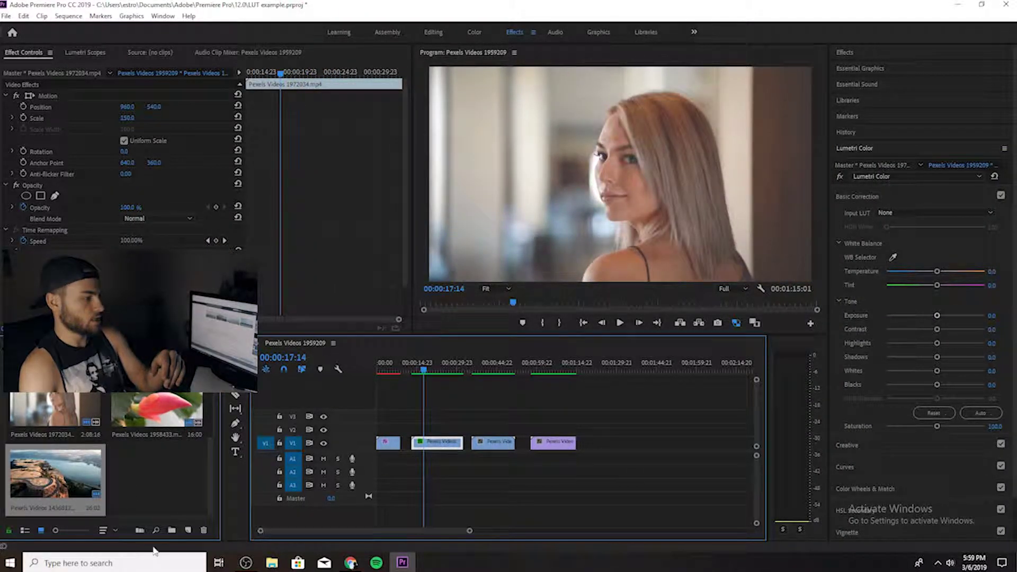
{"action": "left_click", "coordinate": [187, 530]}
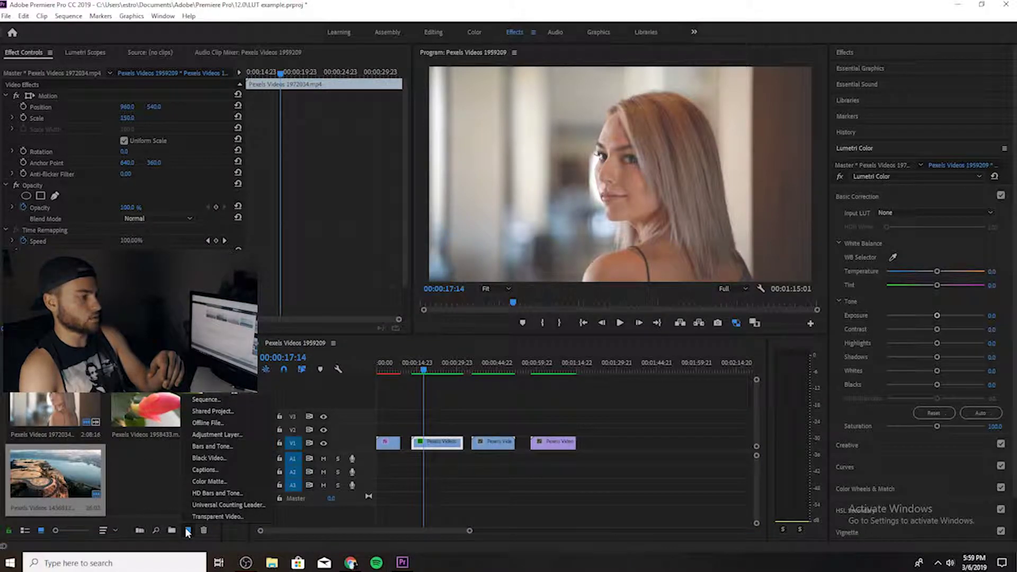
{"action": "left_click", "coordinate": [158, 469]}
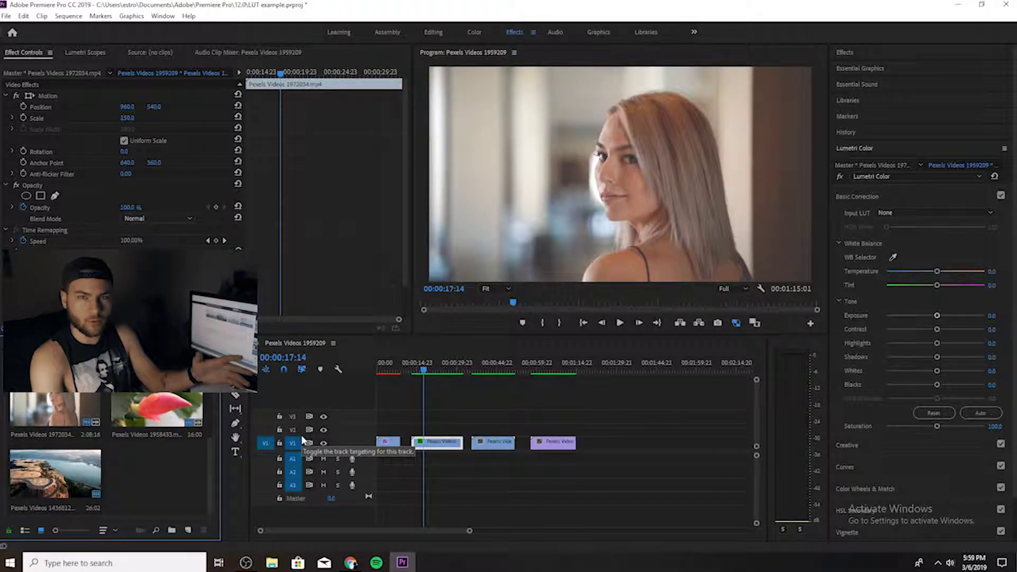
{"action": "left_click", "coordinate": [7, 19]}
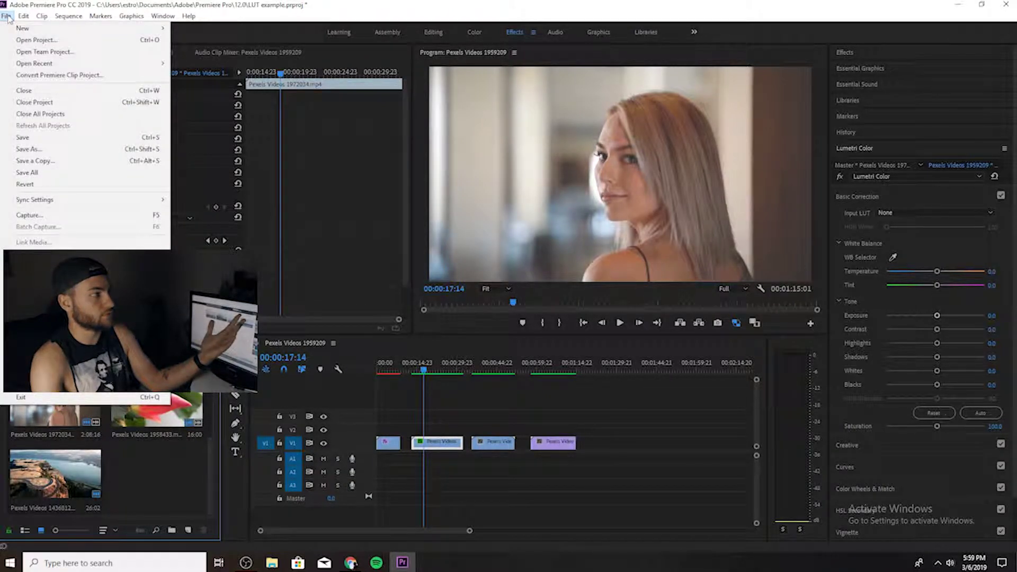
{"action": "left_click", "coordinate": [7, 17]}
{"action": "left_click", "coordinate": [6, 18]}
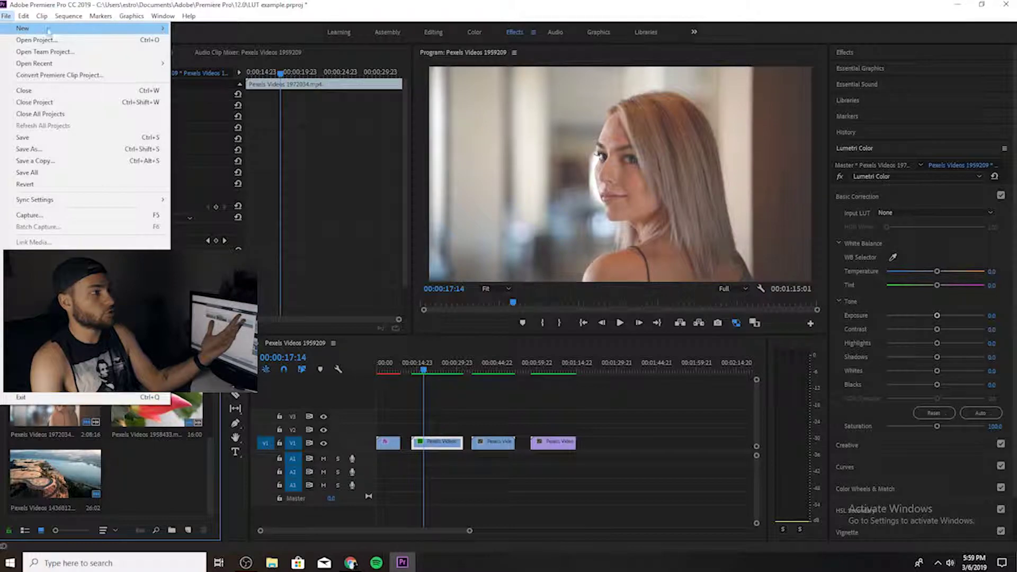
{"action": "mouse_move", "coordinate": [48, 30]}
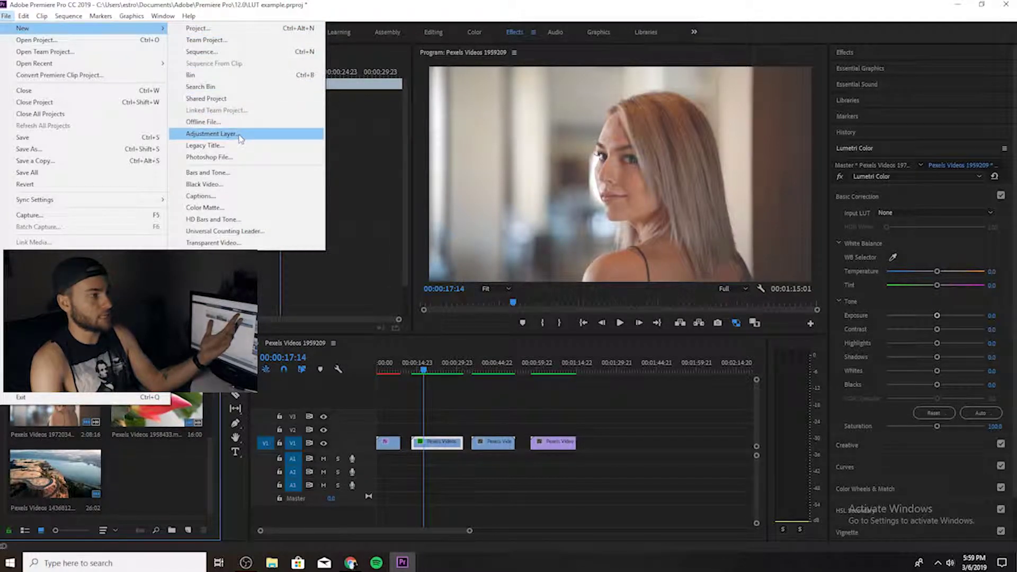
{"action": "left_click", "coordinate": [158, 473]}
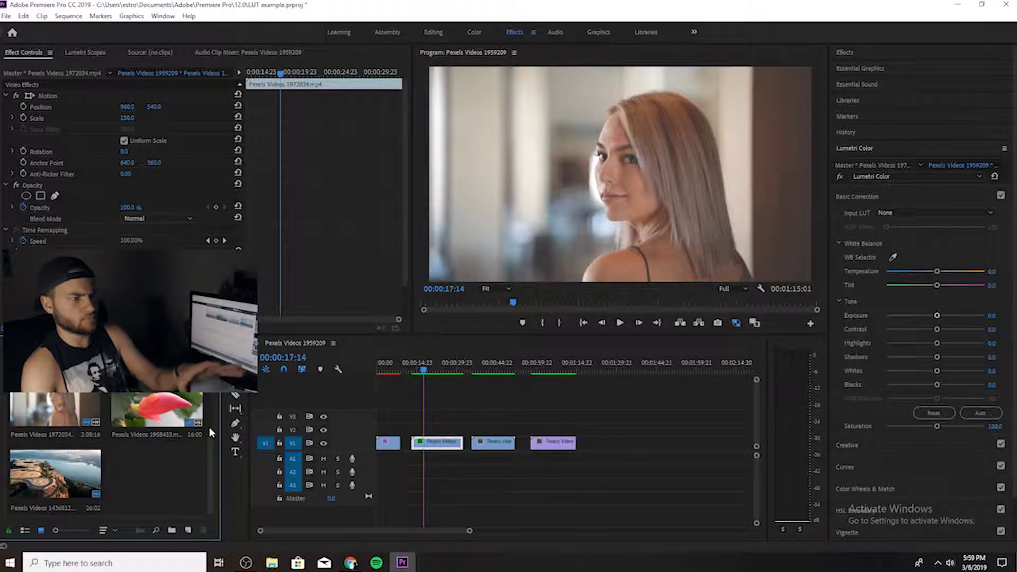
Create a 1920 × 1080 adjustment layer with a 23.976 fps timebase and square pixels.
{"action": "left_click", "coordinate": [187, 530]}
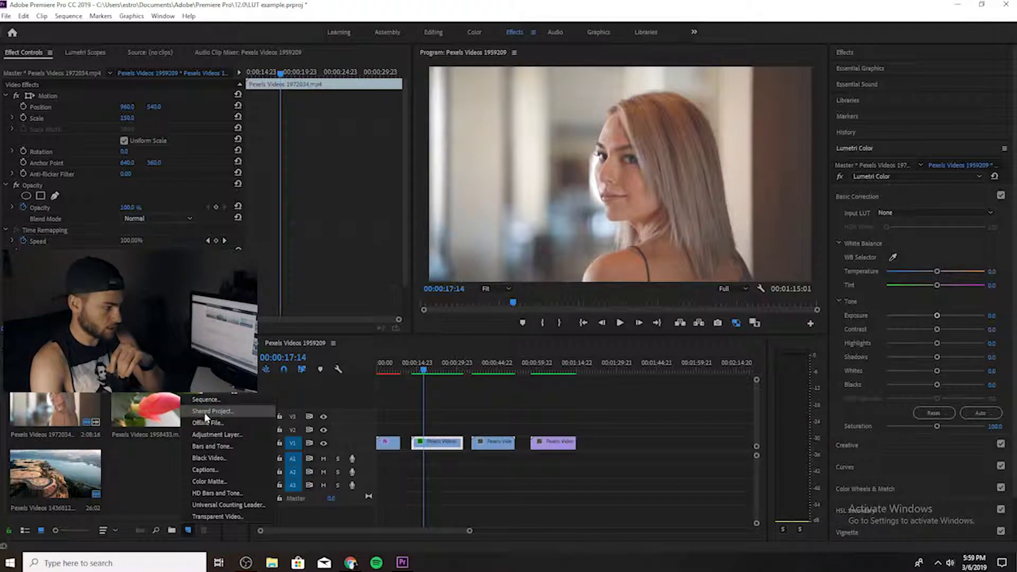
{"action": "left_click", "coordinate": [210, 435]}
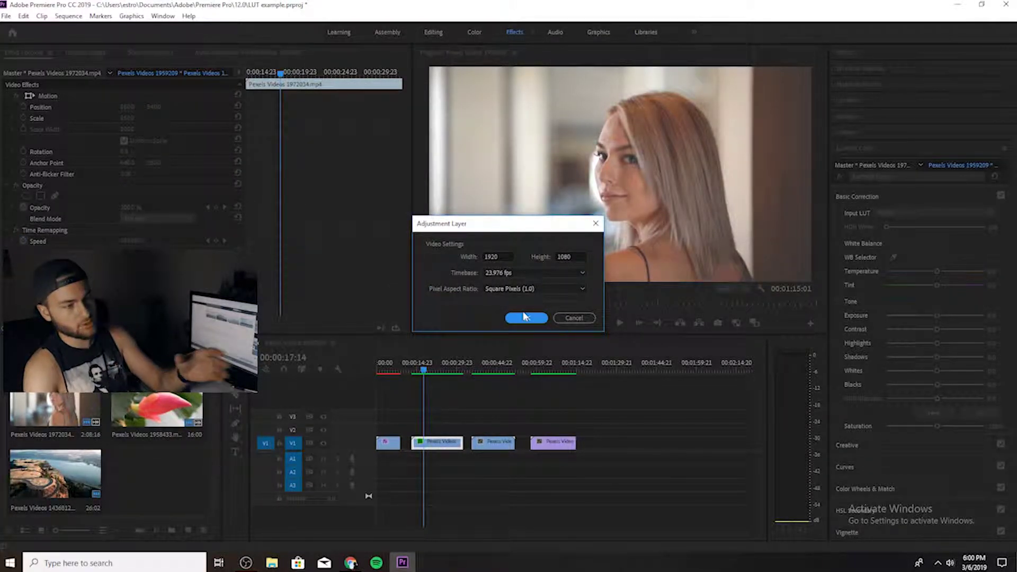
{"action": "left_click", "coordinate": [513, 276]}
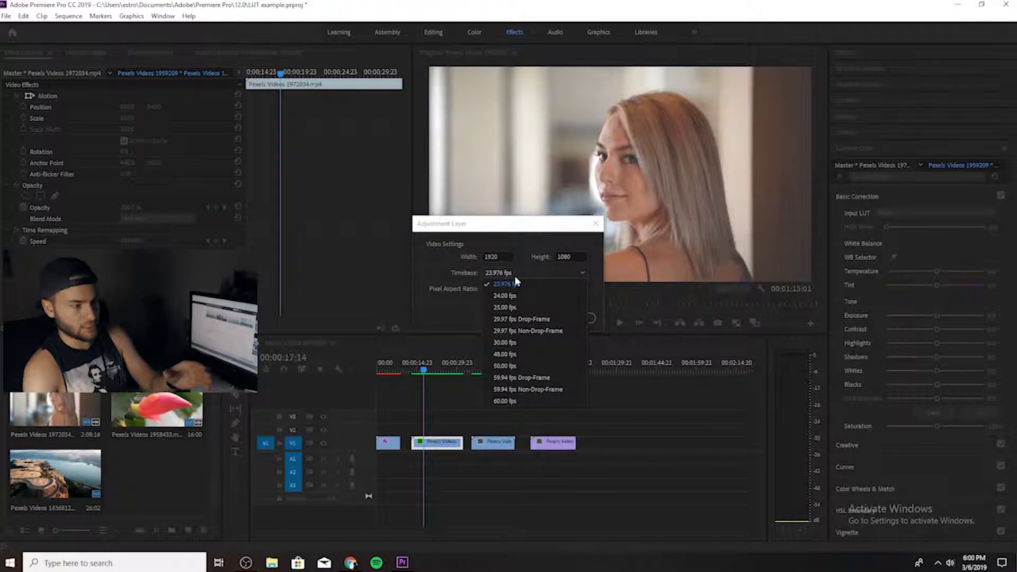
{"action": "left_click", "coordinate": [515, 273]}
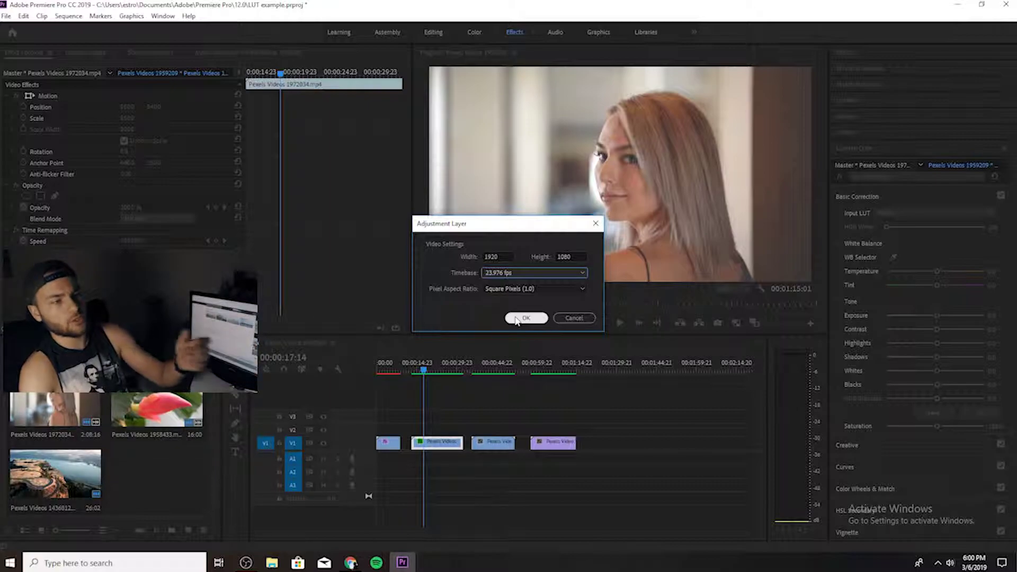
{"action": "left_click", "coordinate": [522, 317]}
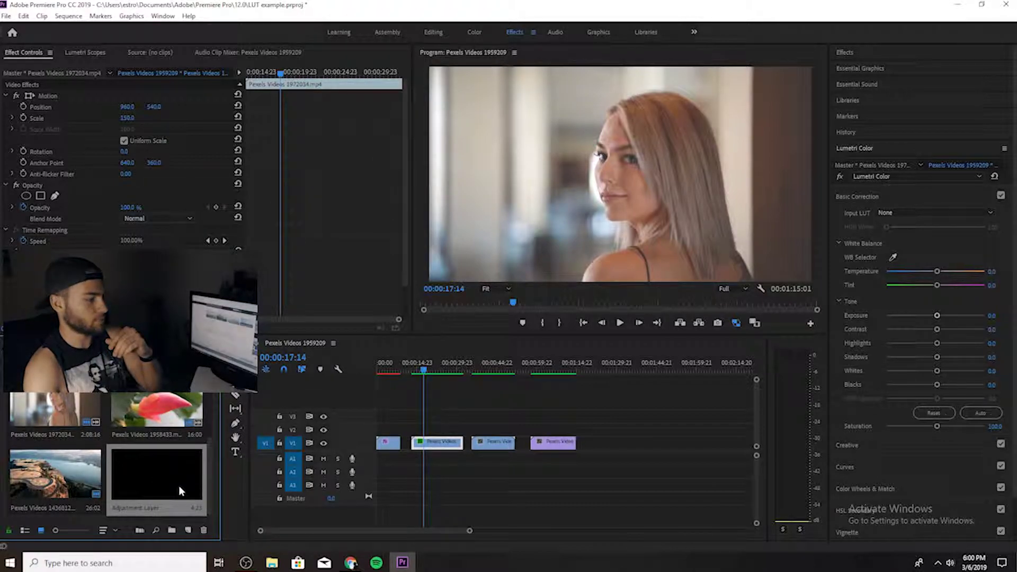
Place the adjustment layer on track V3 above the second clip and align it to that clip's start and length.
{"action": "left_click_drag", "start_coordinate": [137, 477], "coordinate": [462, 417]}
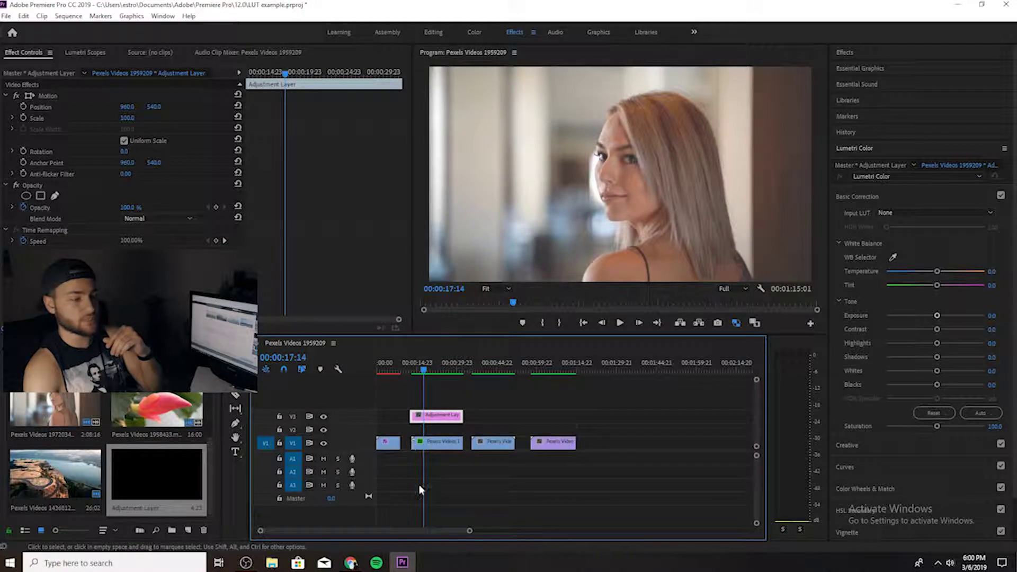
{"action": "left_click", "coordinate": [447, 444]}
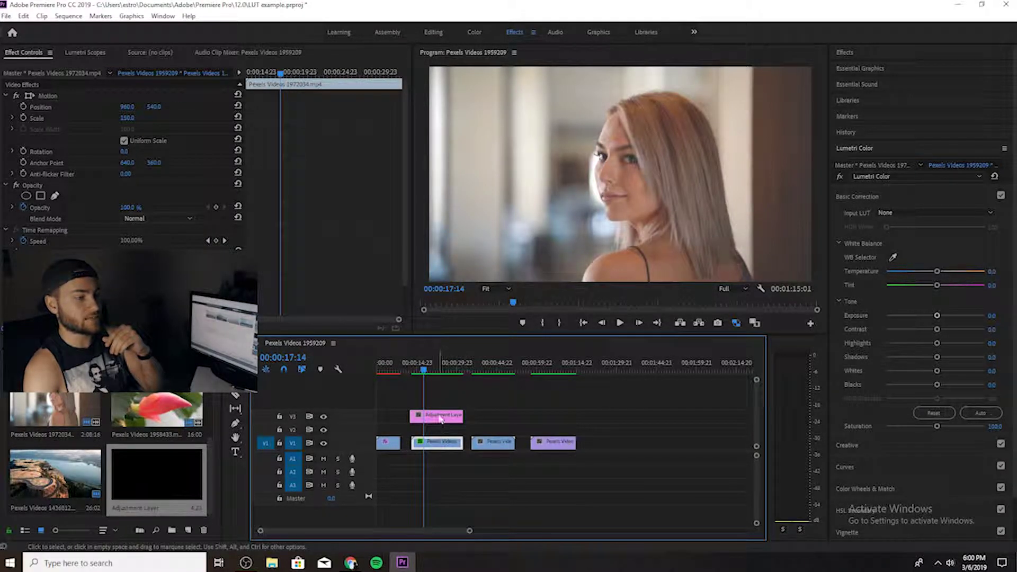
{"action": "mouse_move", "coordinate": [429, 416]}
{"action": "left_mouse_down"}
{"action": "mouse_move", "coordinate": [480, 417]}
{"action": "mouse_move", "coordinate": [438, 426]}
{"action": "left_mouse_up"}
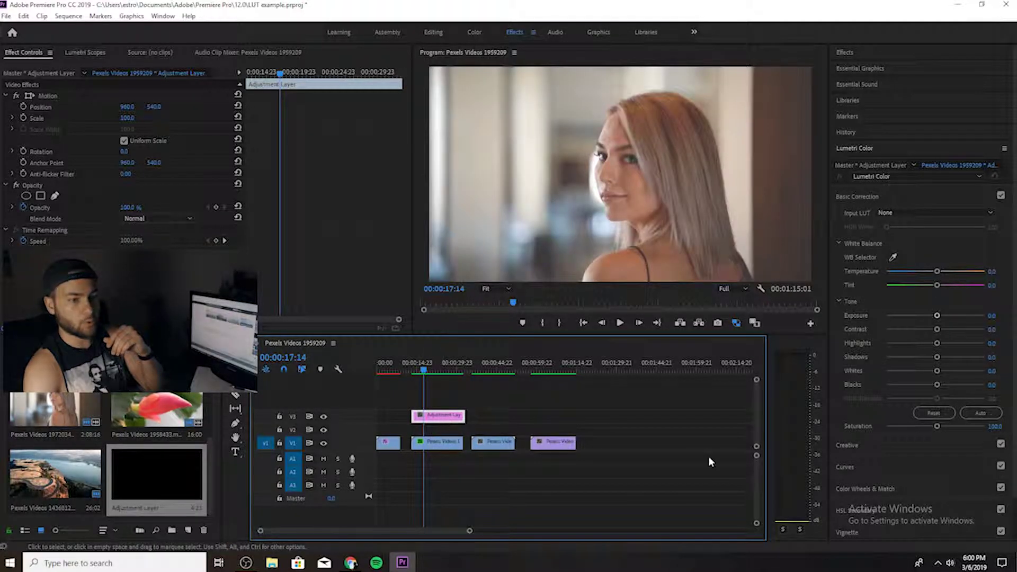
Apply the Purple LUT from the Color Boost LUTs folder as the adjustment layer's Input LUT.
{"action": "left_click", "coordinate": [927, 211]}
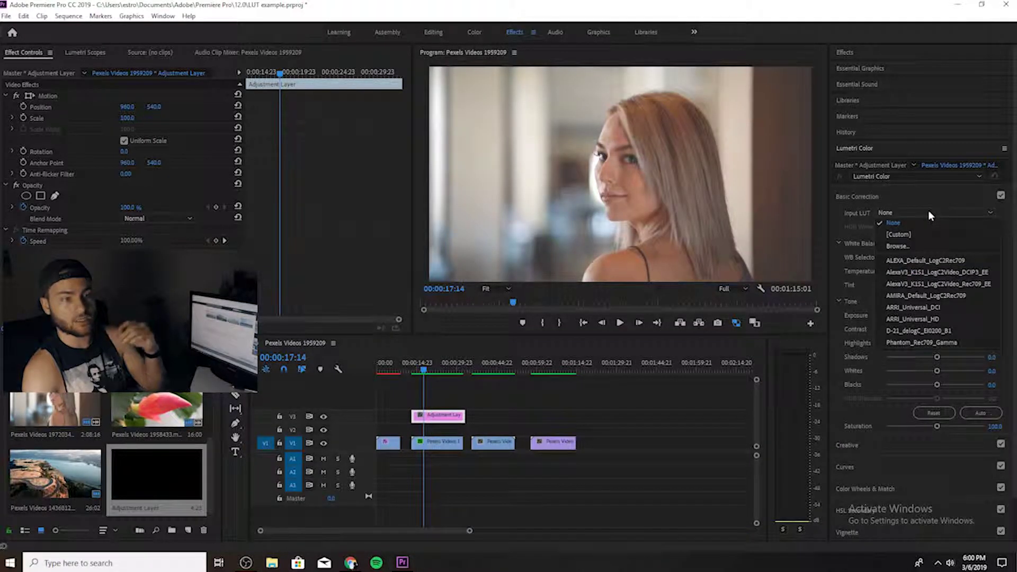
{"action": "left_click", "coordinate": [905, 246]}
{"action": "scroll", "coordinate": [488, 329], "scroll_direction": "down", "scroll_amount": 5}
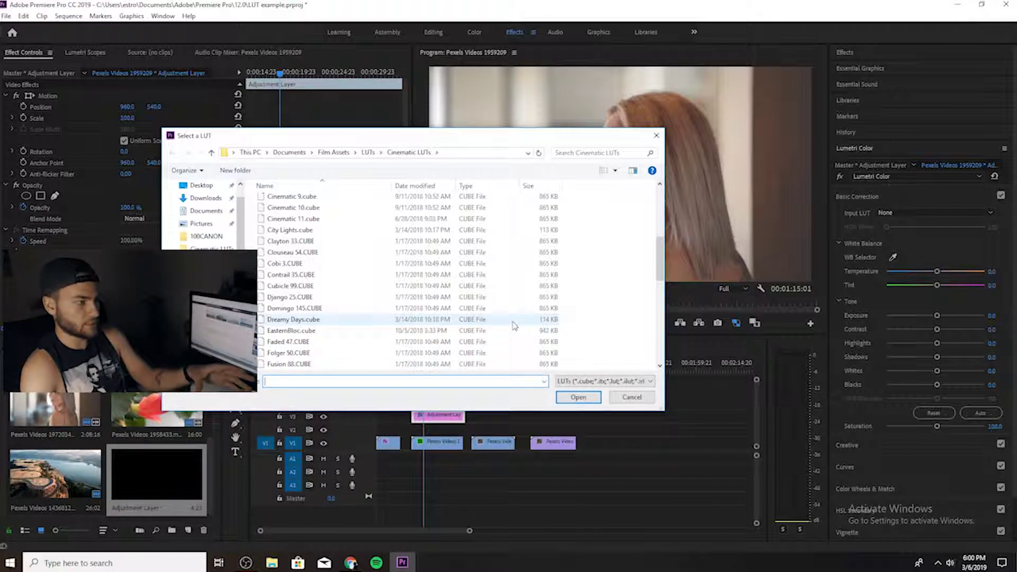
{"action": "scroll", "coordinate": [508, 325], "scroll_direction": "up", "scroll_amount": 1}
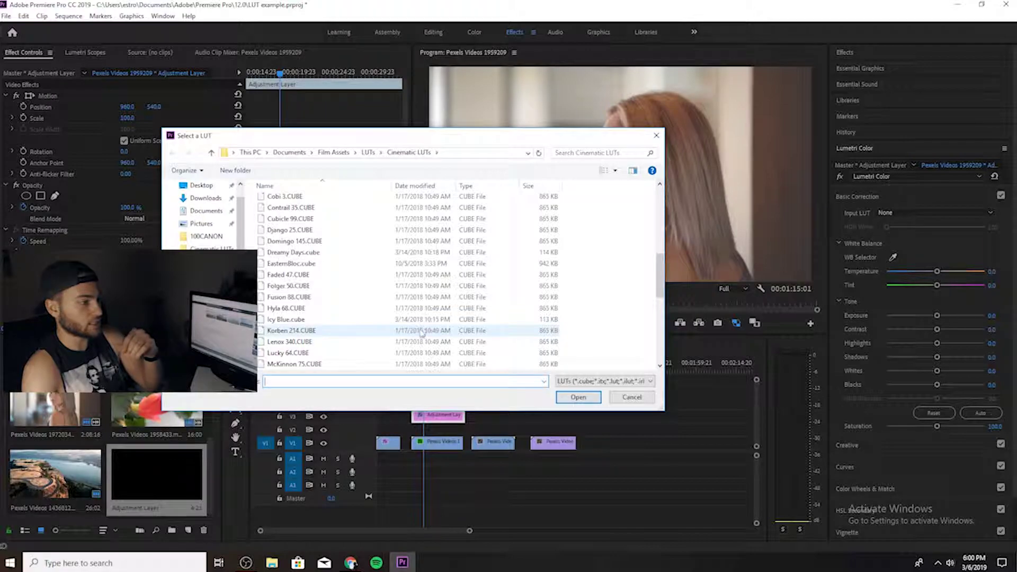
{"action": "scroll", "coordinate": [339, 299], "scroll_direction": "up", "scroll_amount": 3}
{"action": "left_click", "coordinate": [367, 152]}
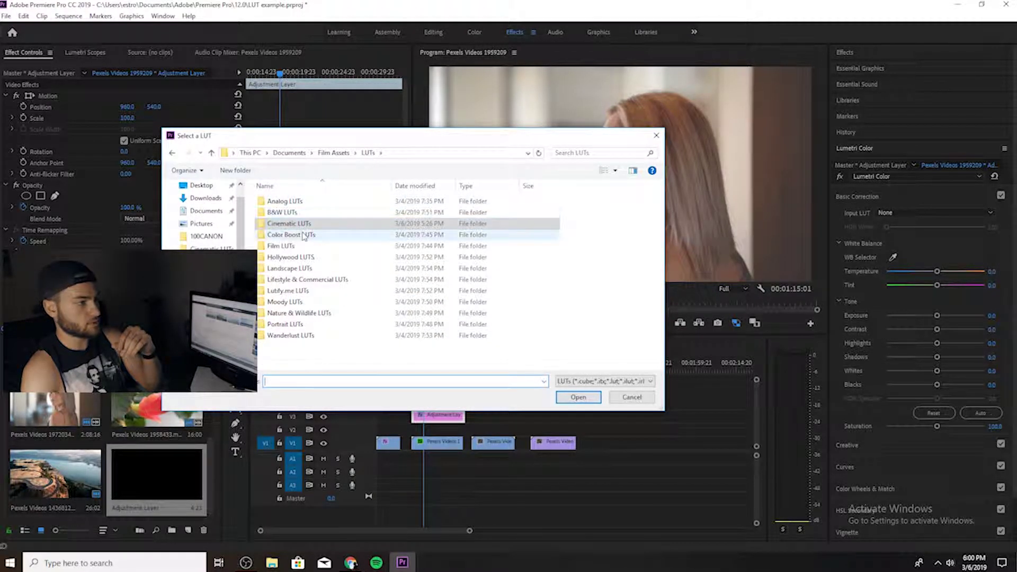
{"action": "double_click", "coordinate": [299, 236]}
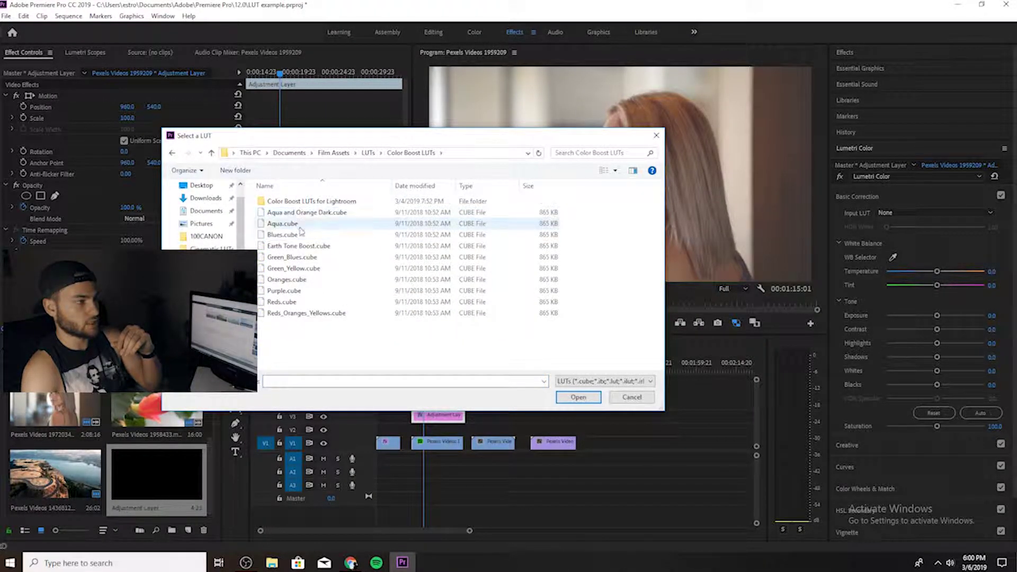
{"action": "double_click", "coordinate": [292, 291]}
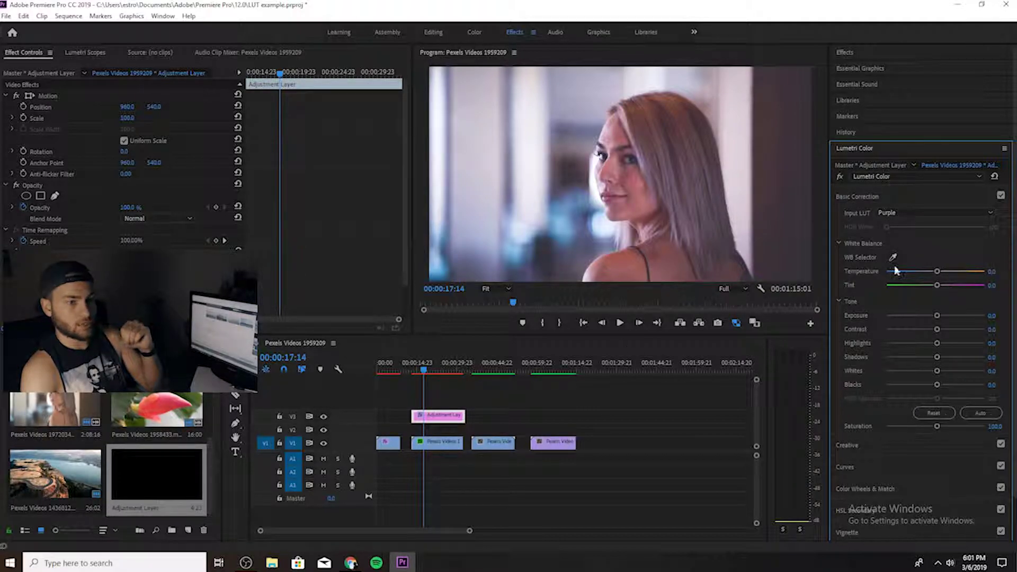
Replace the adjustment layer's Input LUT with LC2 from the Lifestyle & Commercial LUTs folder.
{"action": "left_click", "coordinate": [904, 213]}
{"action": "left_click", "coordinate": [908, 246]}
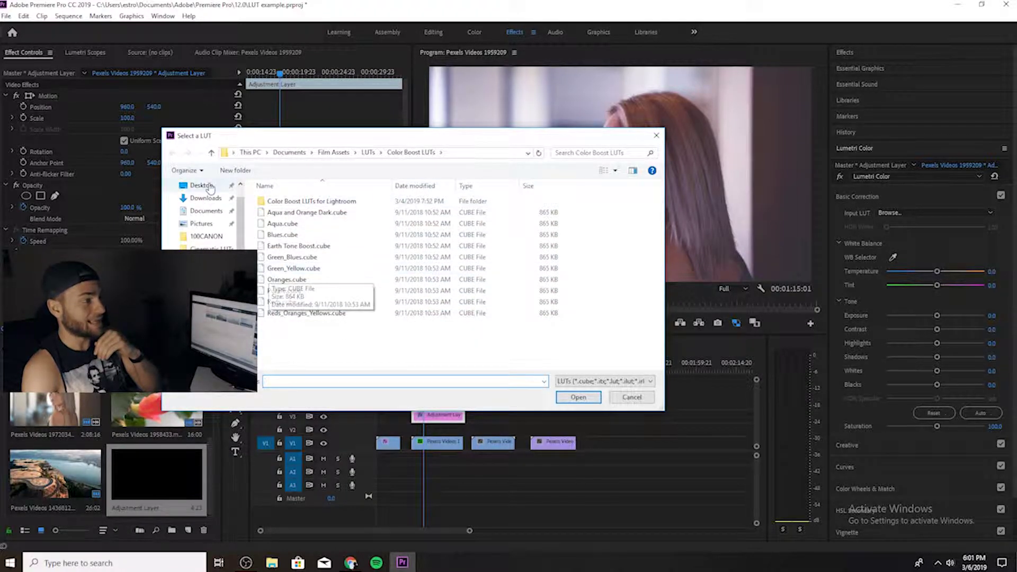
{"action": "left_click", "coordinate": [373, 154]}
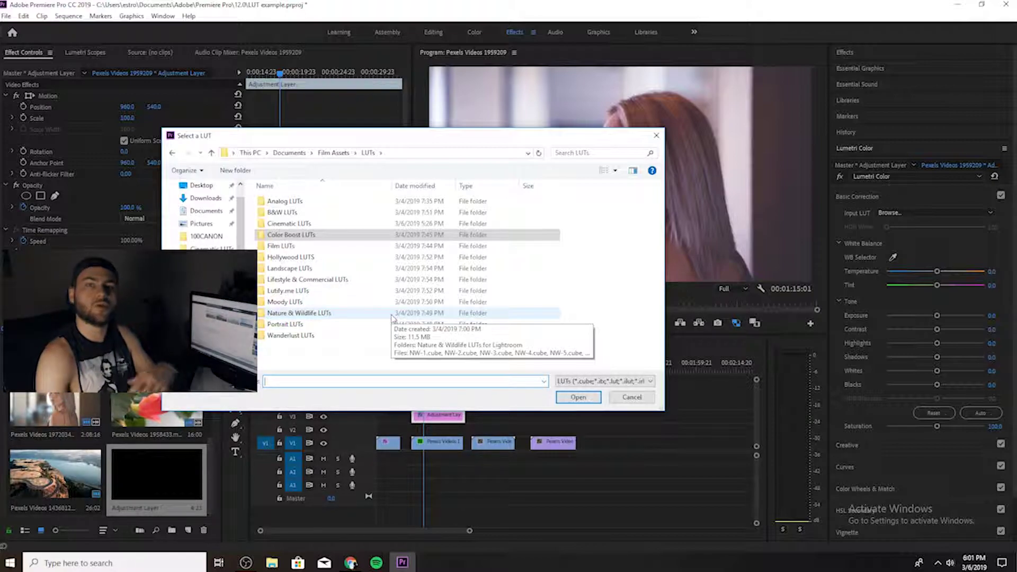
{"action": "double_click", "coordinate": [291, 279]}
{"action": "double_click", "coordinate": [311, 221]}
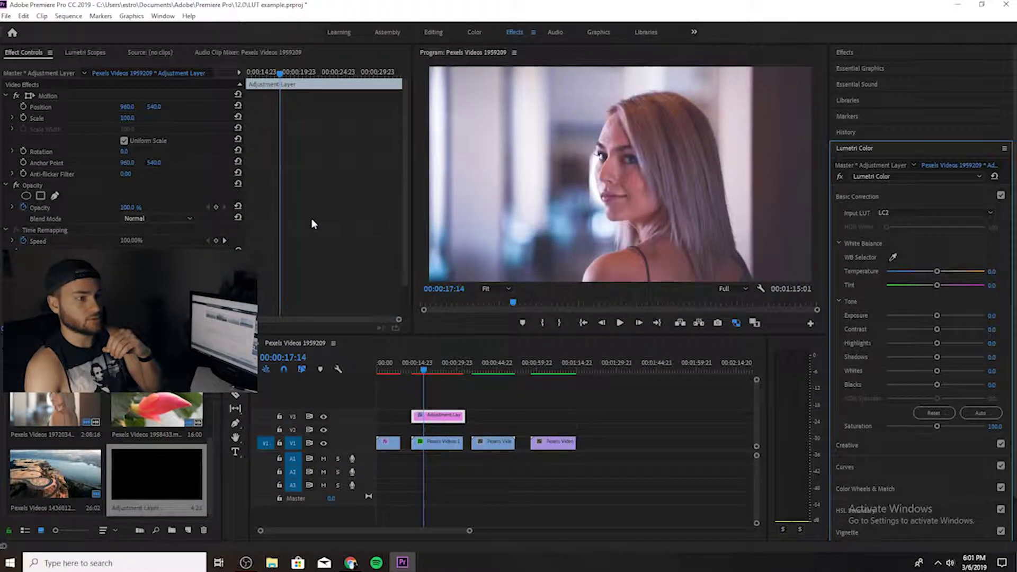
Change the adjustment layer's Input LUT to LC6 from the Lifestyle & Commercial LUTs folder.
{"action": "left_click", "coordinate": [885, 212]}
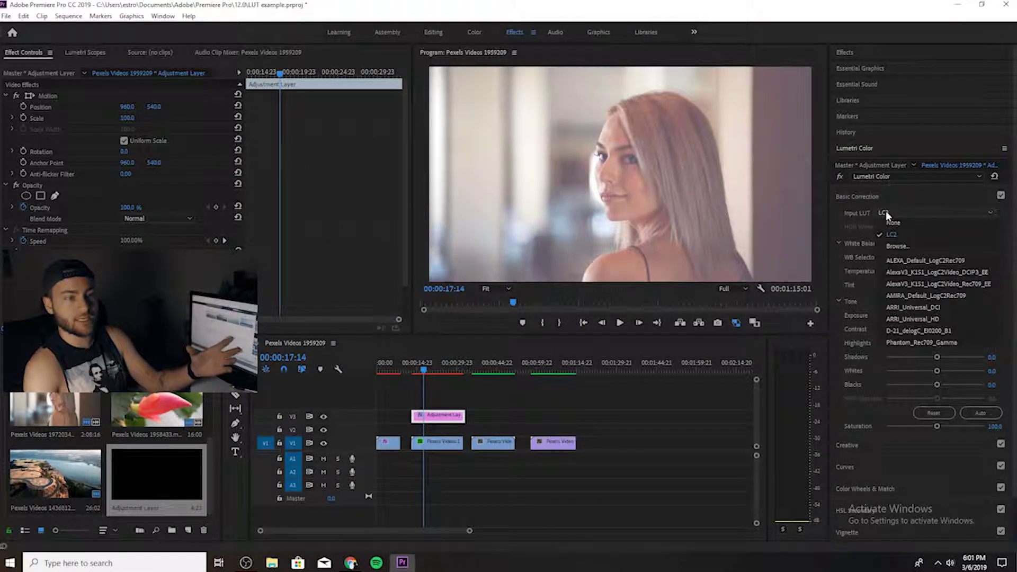
{"action": "left_click", "coordinate": [884, 242]}
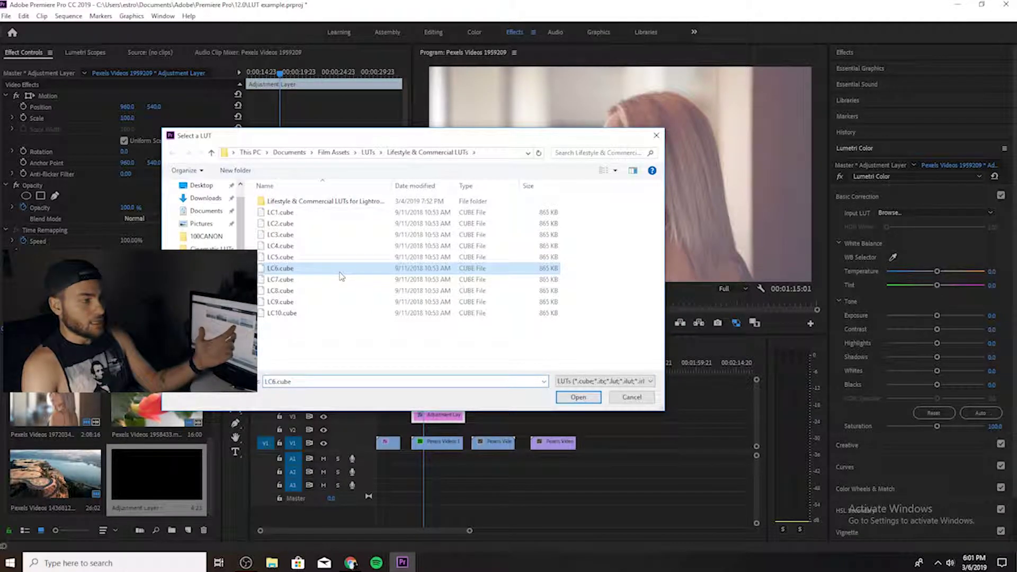
{"action": "double_click", "coordinate": [340, 268]}
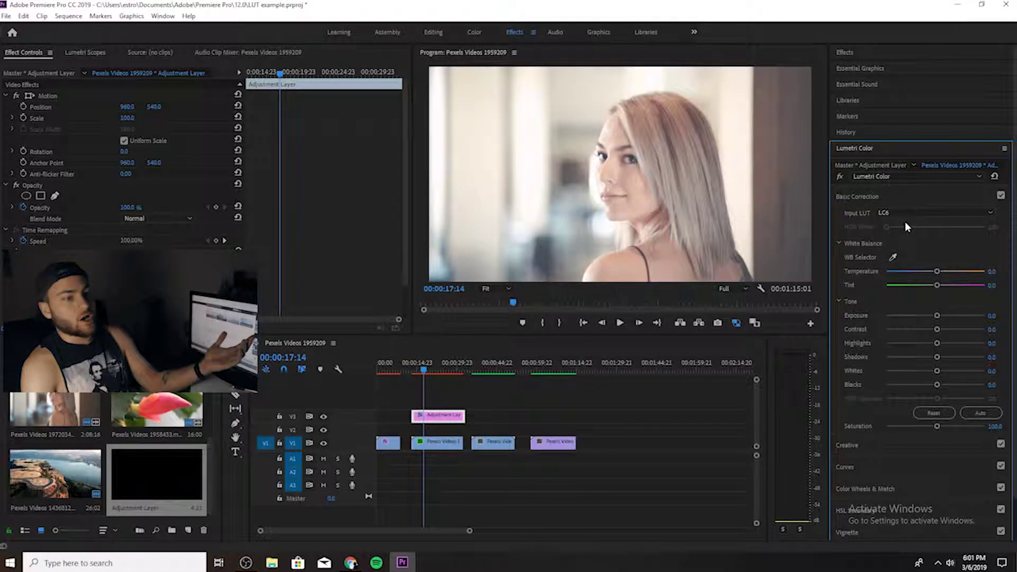
Switch the adjustment layer's Input LUT to LC10 from the Lifestyle & Commercial LUTs folder.
{"action": "left_click", "coordinate": [899, 215]}
{"action": "left_click", "coordinate": [900, 240]}
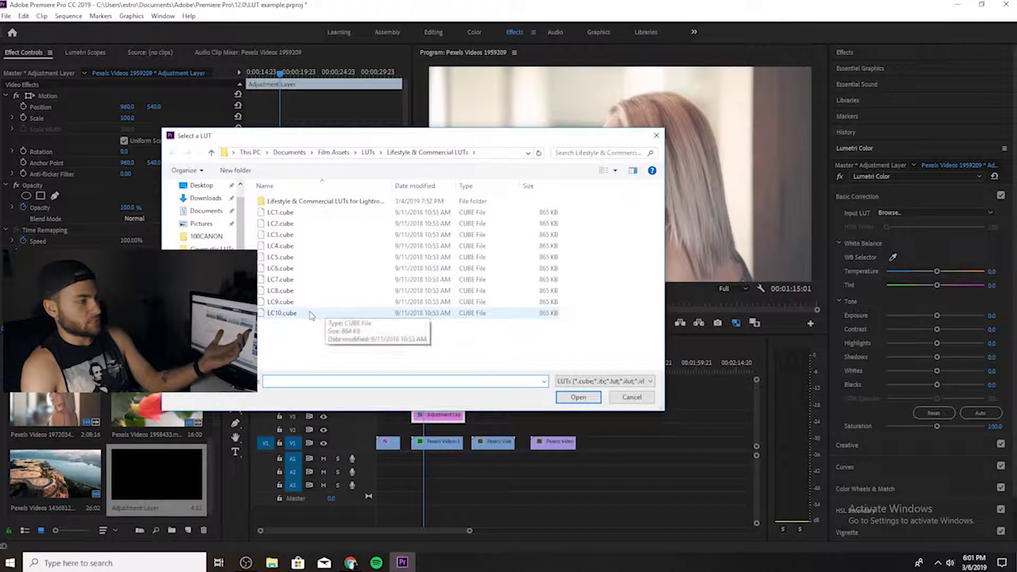
{"action": "double_click", "coordinate": [311, 313]}
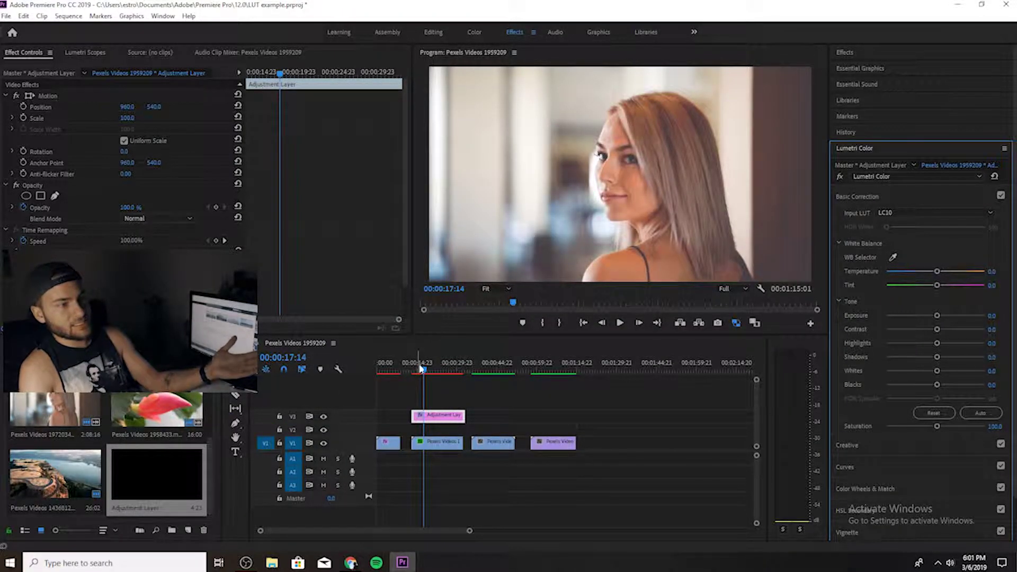
Load Fuji3510 - 1 from the Film LUTs folder as the adjustment layer's Input LUT.
{"action": "left_click", "coordinate": [928, 213]}
{"action": "left_click", "coordinate": [926, 246]}
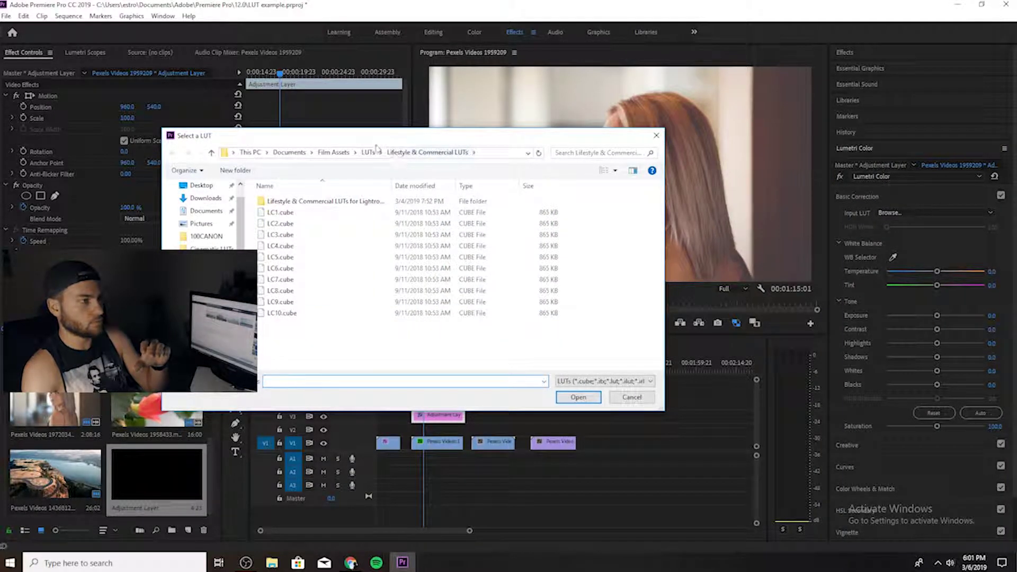
{"action": "left_click", "coordinate": [369, 153]}
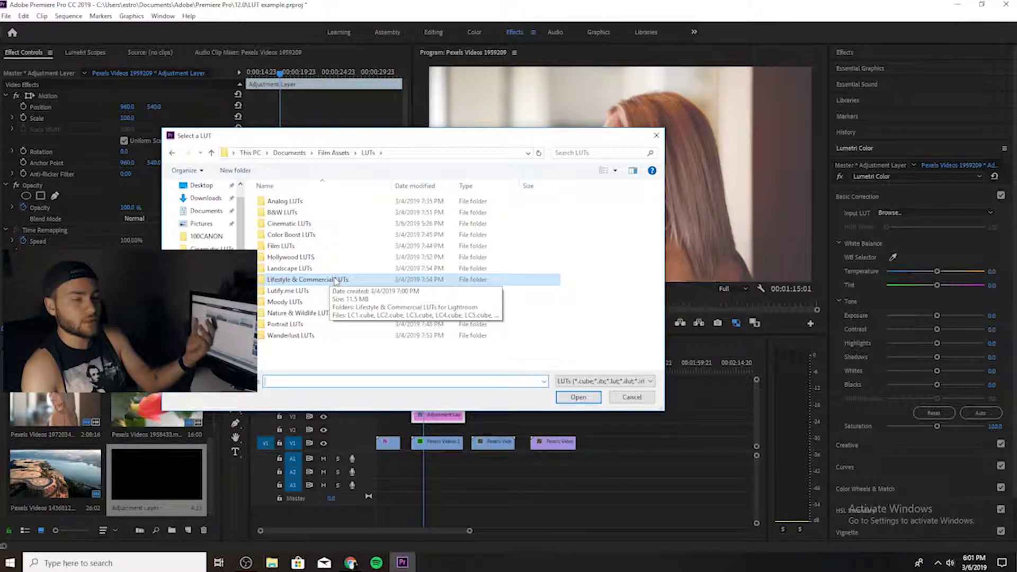
{"action": "double_click", "coordinate": [366, 245]}
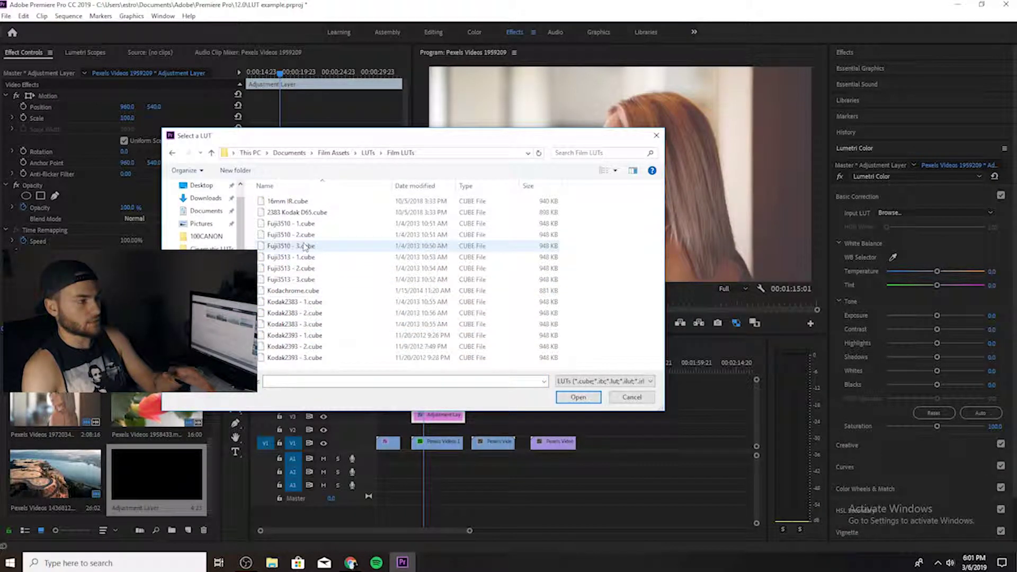
{"action": "double_click", "coordinate": [302, 224]}
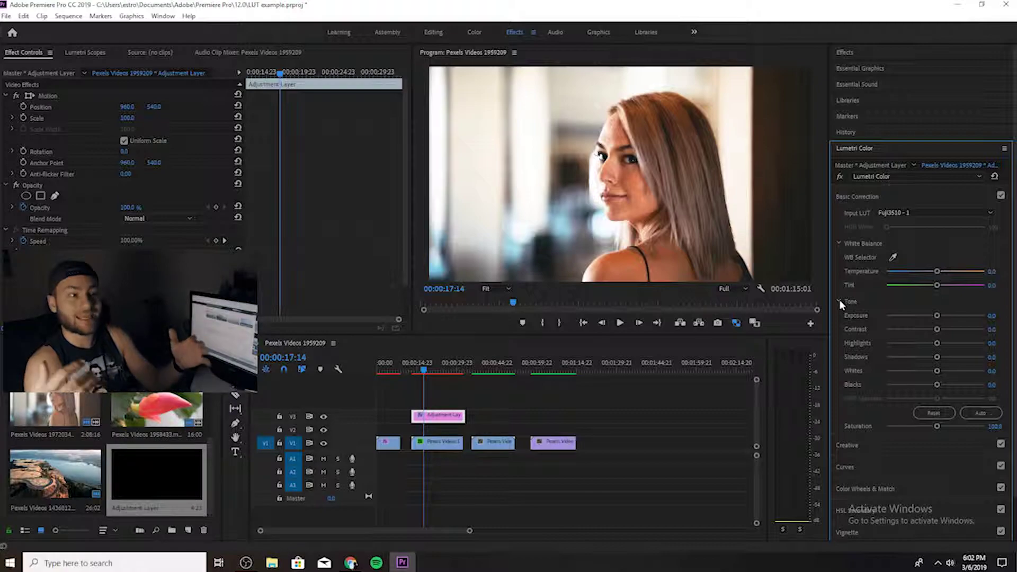
Set the adjustment layer's Input LUT to Kodak2383 - 1 from the Film LUTs folder.
{"action": "left_click", "coordinate": [926, 212]}
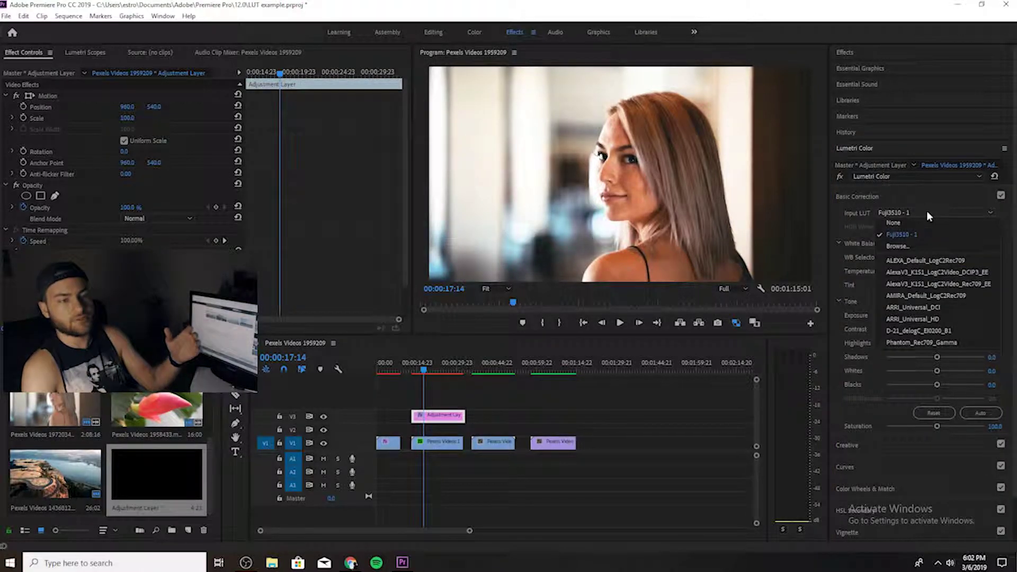
{"action": "left_click", "coordinate": [900, 247]}
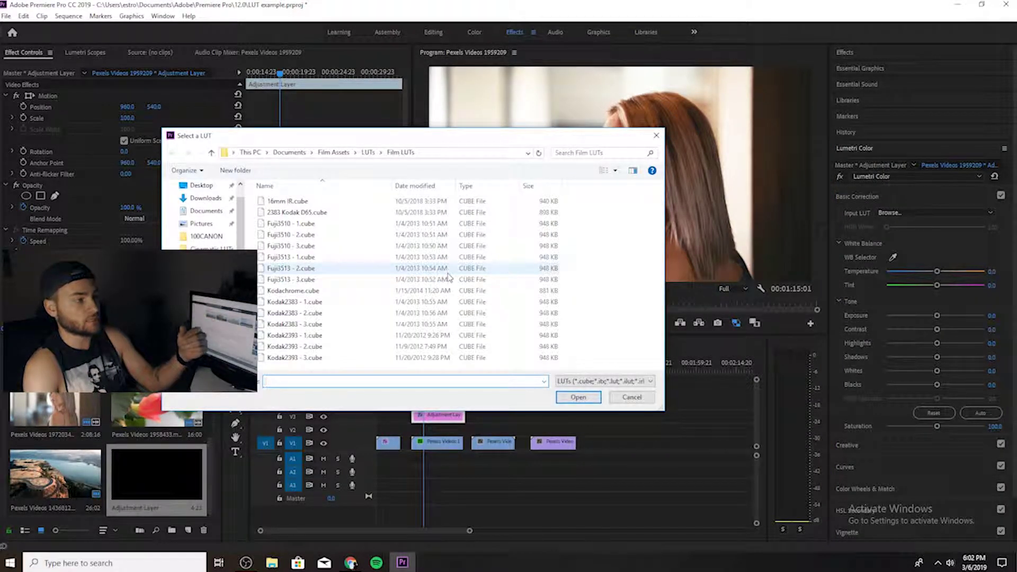
{"action": "left_click", "coordinate": [299, 302]}
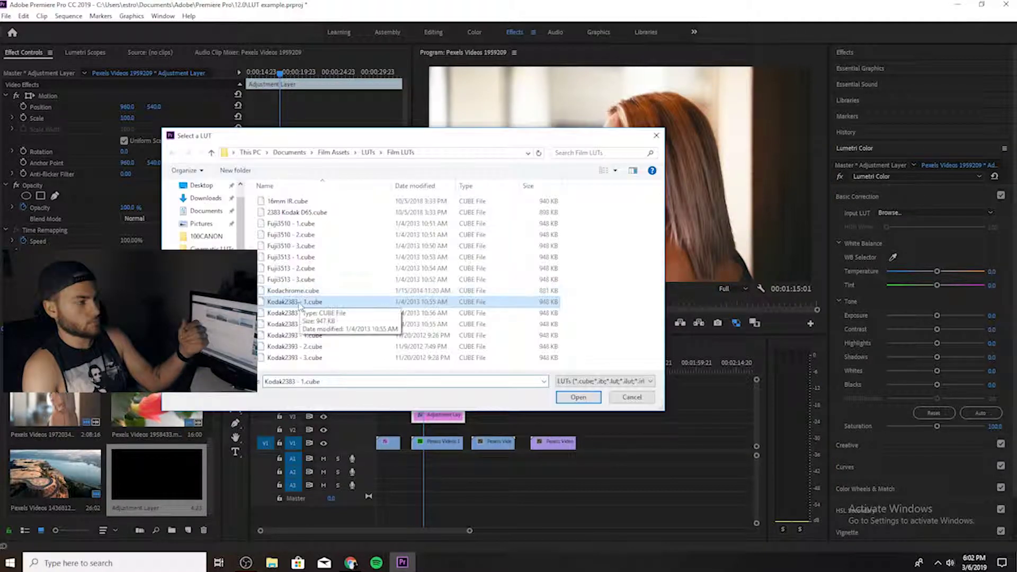
{"action": "double_click", "coordinate": [300, 303]}
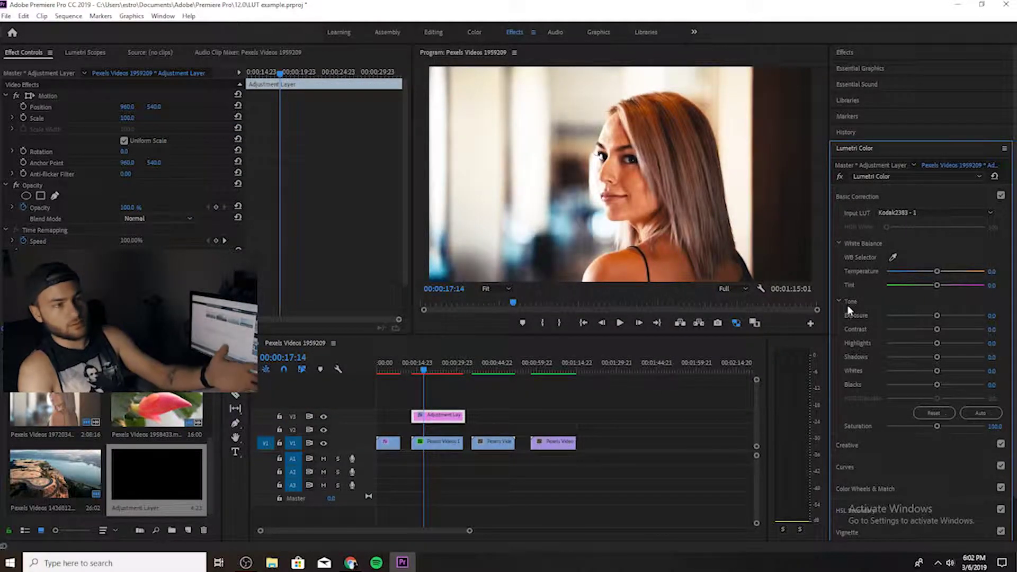
Move the playhead to 00:00:42:18 and add an adjustment layer on V3 above the third clip, matching its length.
{"action": "left_click_drag", "start_coordinate": [453, 364], "coordinate": [485, 364]}
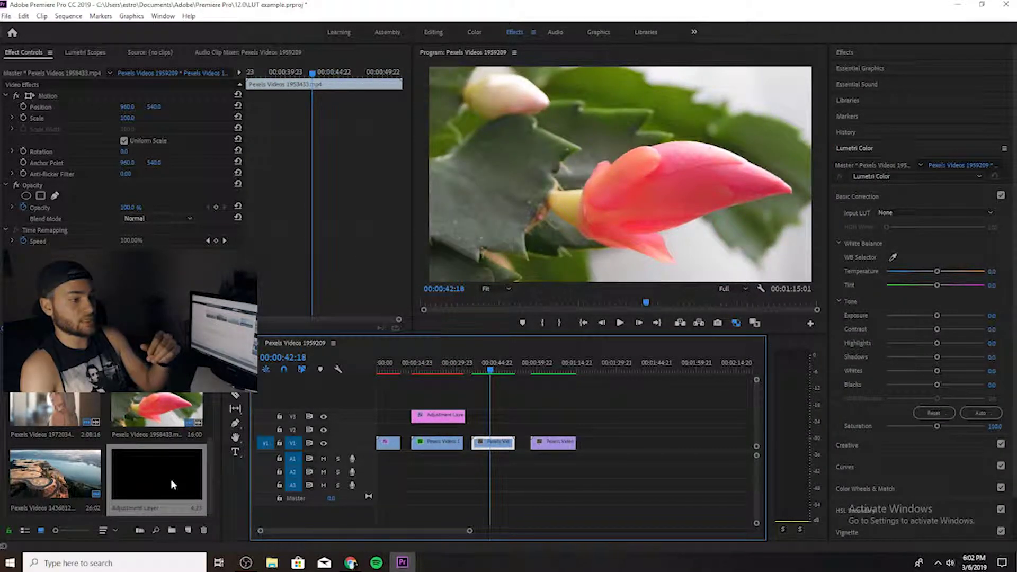
{"action": "left_click_drag", "start_coordinate": [168, 480], "coordinate": [514, 410]}
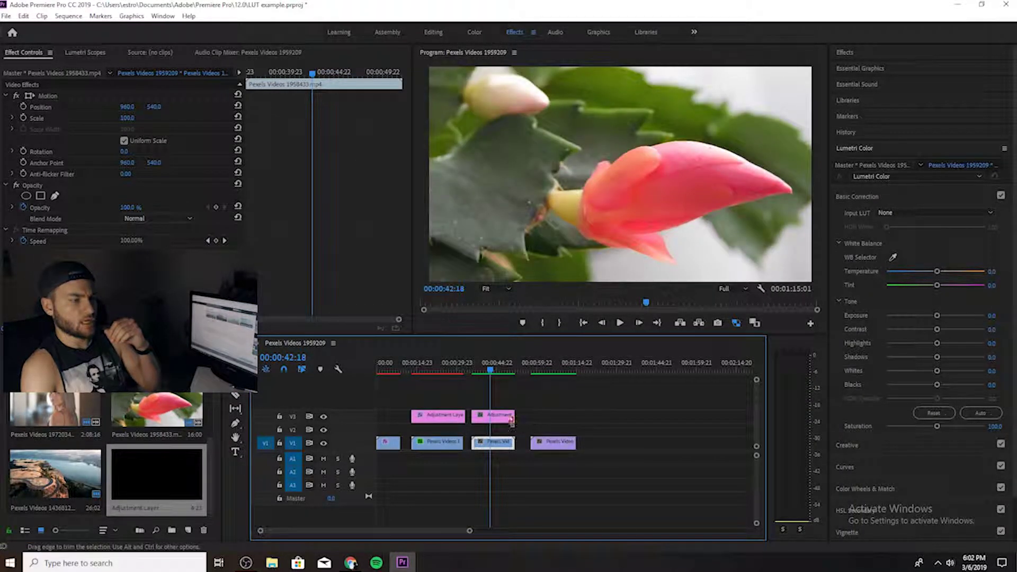
Load Landscape1 from the Landscape LUTs folder as the Input LUT of the adjustment layer above the third clip.
{"action": "left_click", "coordinate": [502, 420]}
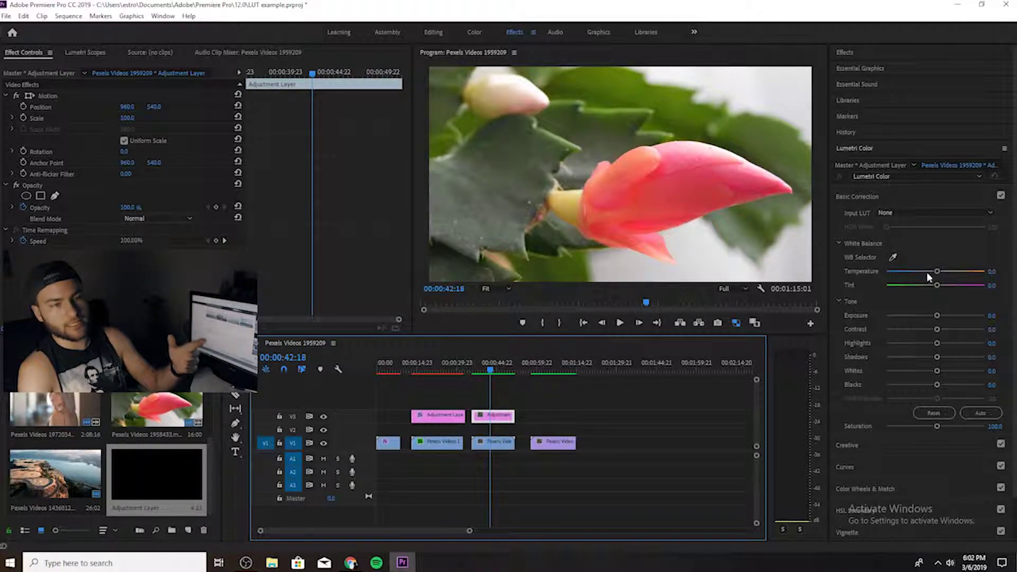
{"action": "left_click", "coordinate": [917, 213]}
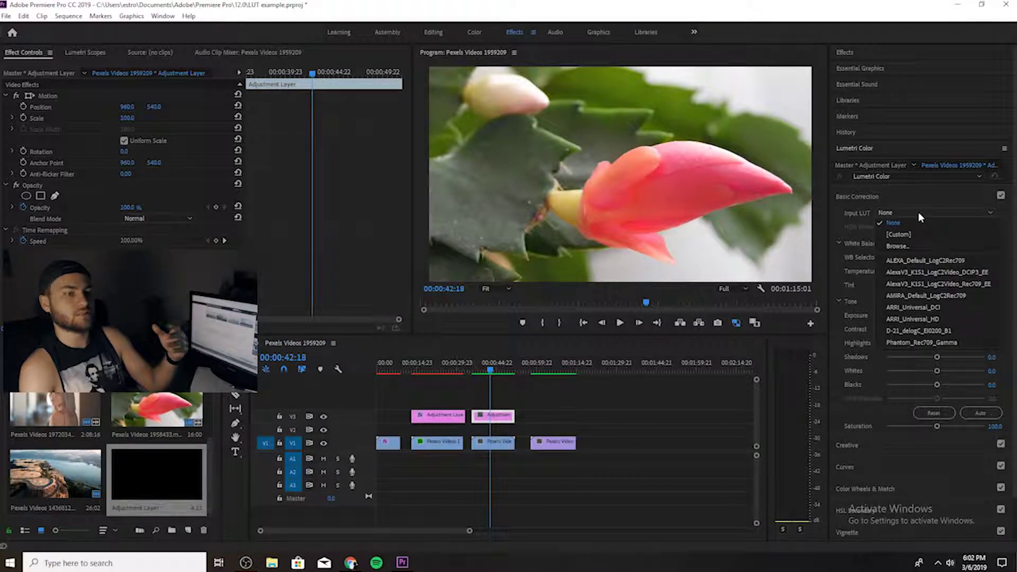
{"action": "left_click", "coordinate": [904, 247]}
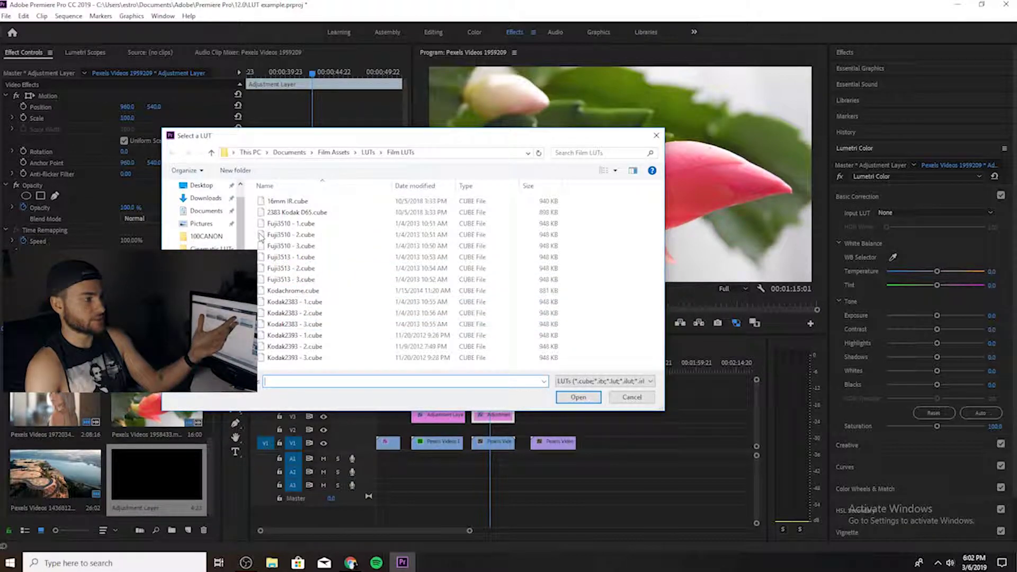
{"action": "left_click", "coordinate": [366, 154]}
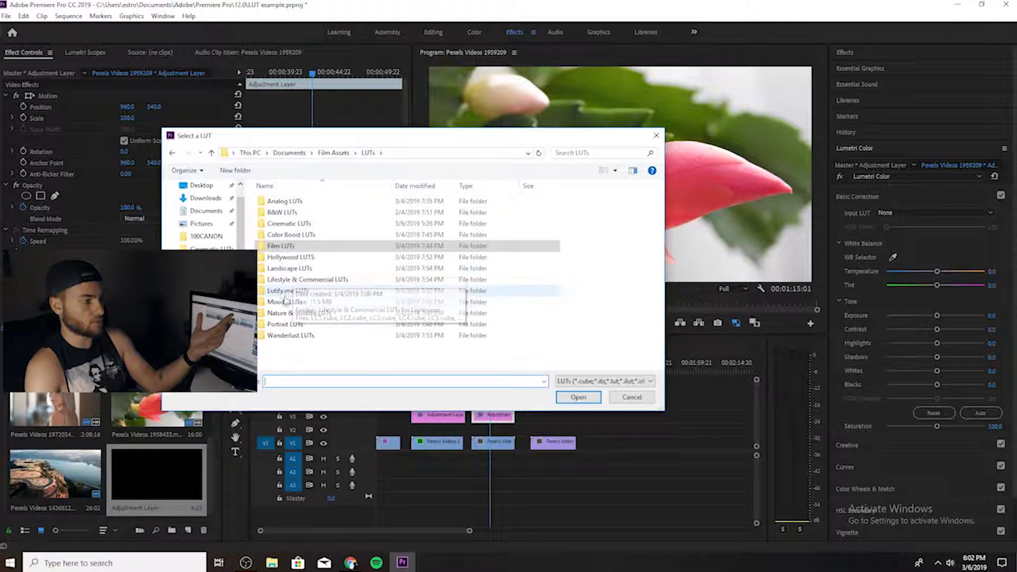
{"action": "double_click", "coordinate": [297, 268]}
{"action": "left_click", "coordinate": [300, 214]}
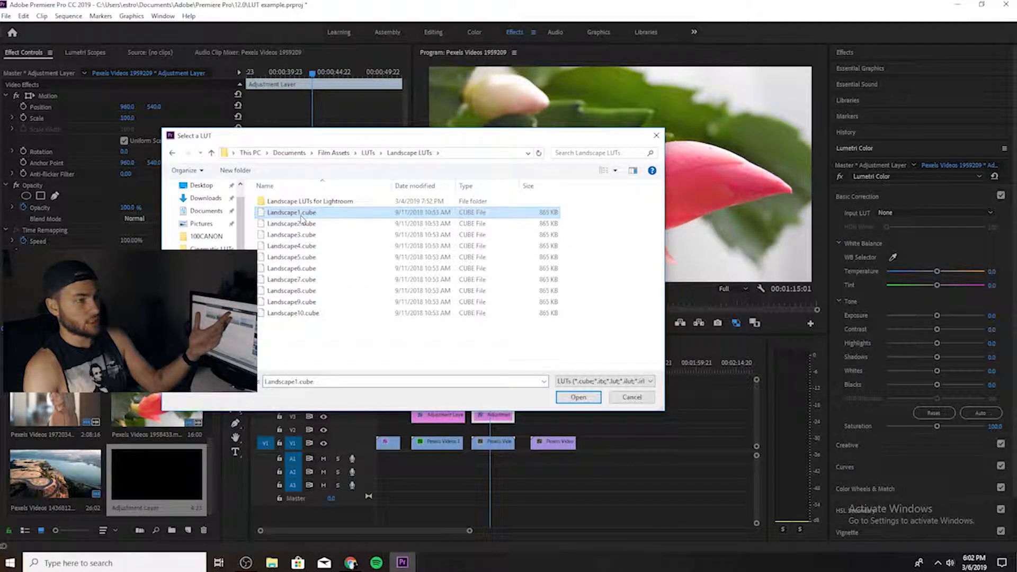
{"action": "double_click", "coordinate": [300, 214]}
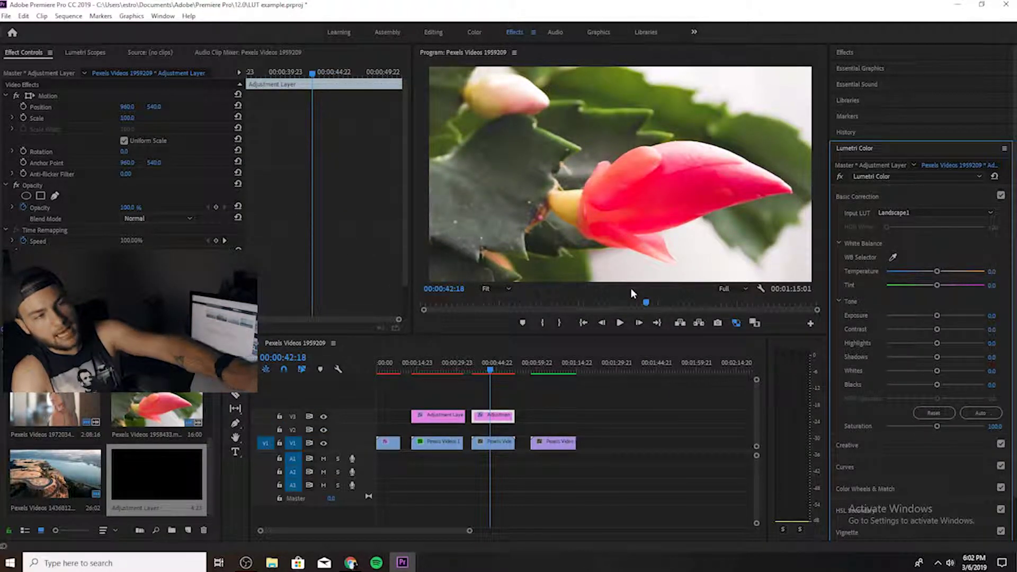
Switch the third clip's adjustment layer to the Landscape5 Input LUT.
{"action": "left_click", "coordinate": [897, 211]}
{"action": "left_click", "coordinate": [895, 241]}
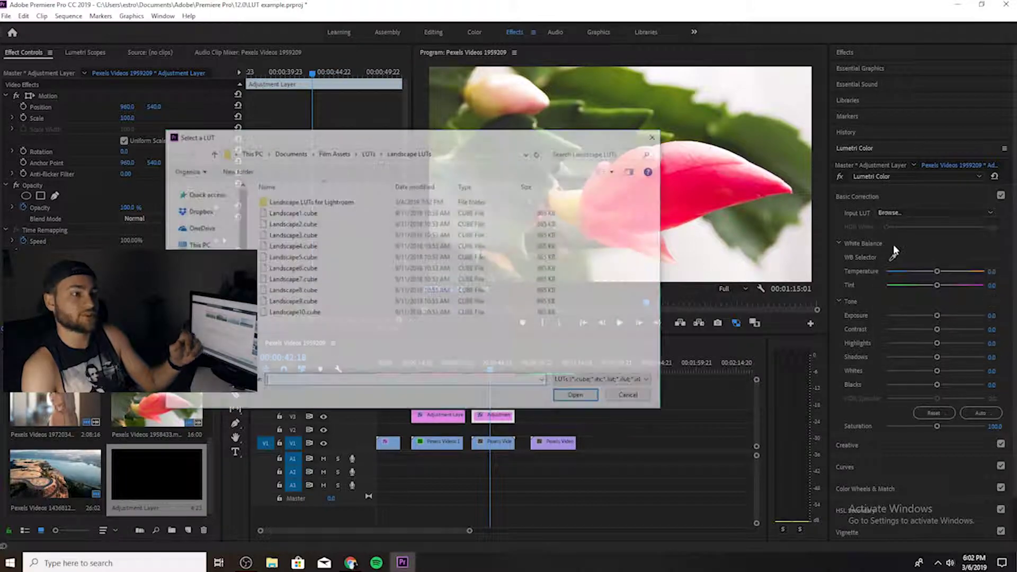
{"action": "left_click", "coordinate": [332, 259]}
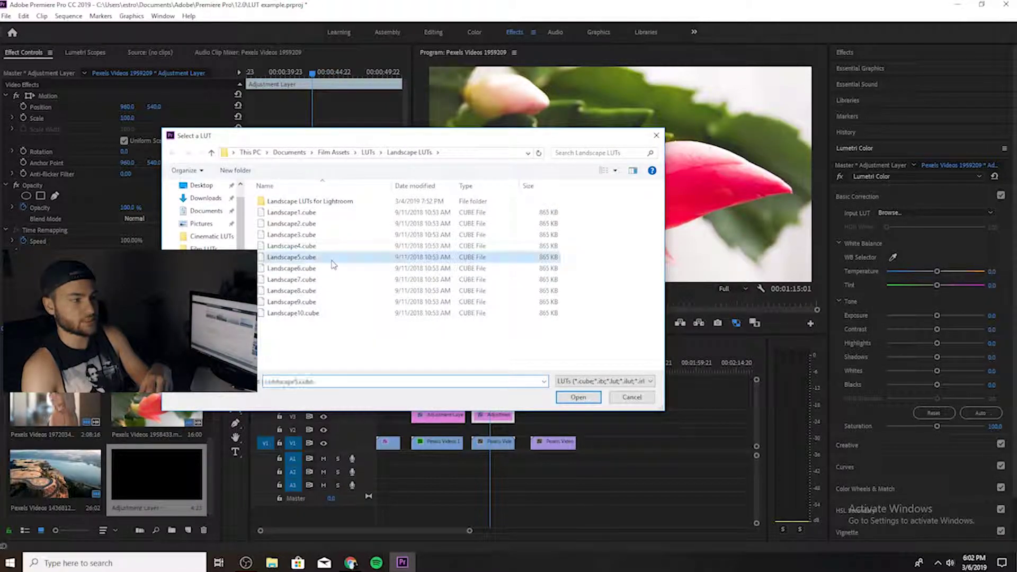
{"action": "double_click", "coordinate": [331, 260]}
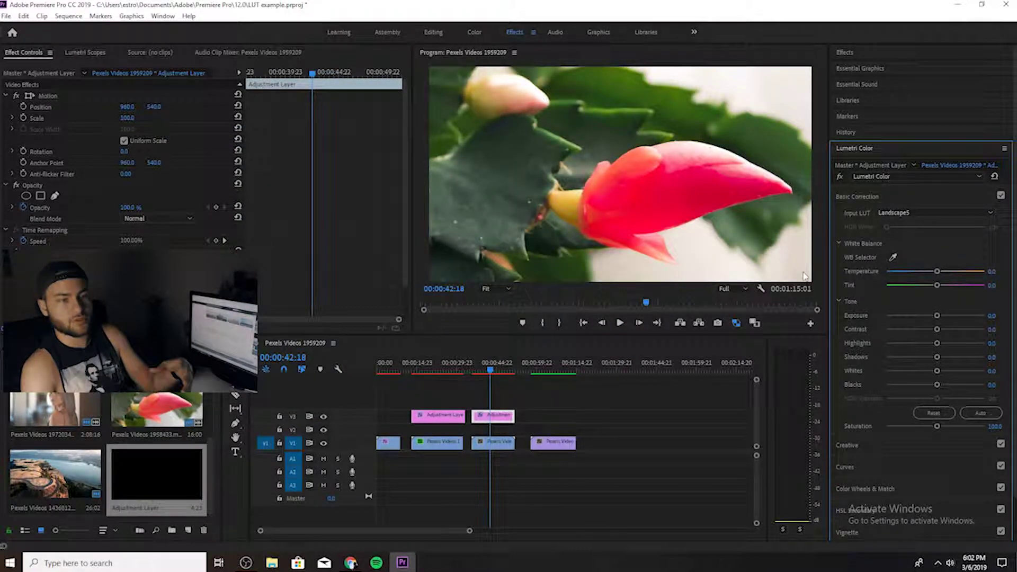
Set the Input LUT of the third clip's adjustment layer to Moody1 from the Moody LUTs folder.
{"action": "left_click", "coordinate": [889, 211]}
{"action": "left_click", "coordinate": [890, 243]}
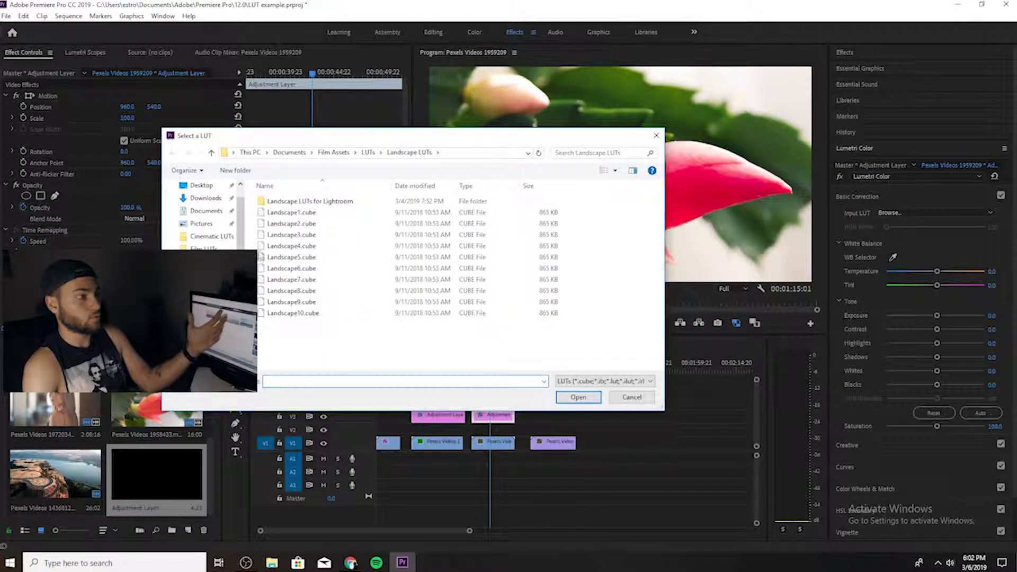
{"action": "scroll", "coordinate": [202, 217], "scroll_direction": "up", "scroll_amount": 3}
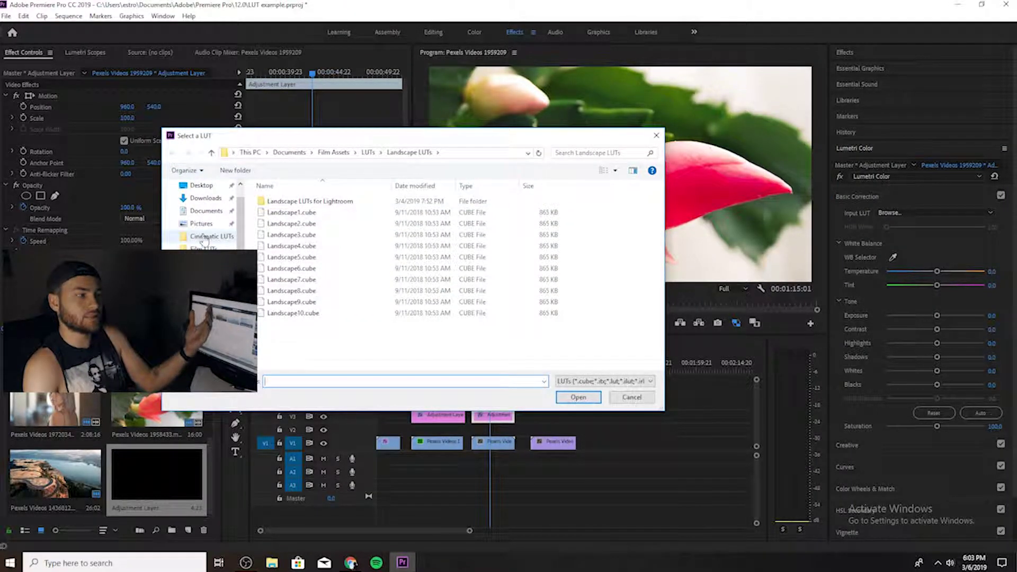
{"action": "left_click", "coordinate": [368, 152]}
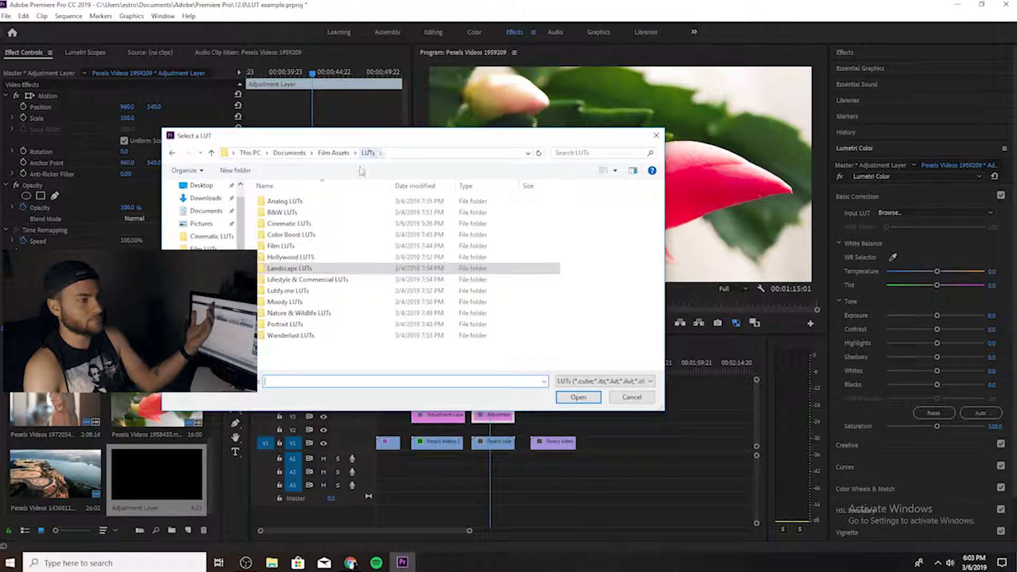
{"action": "double_click", "coordinate": [284, 301]}
{"action": "double_click", "coordinate": [304, 215]}
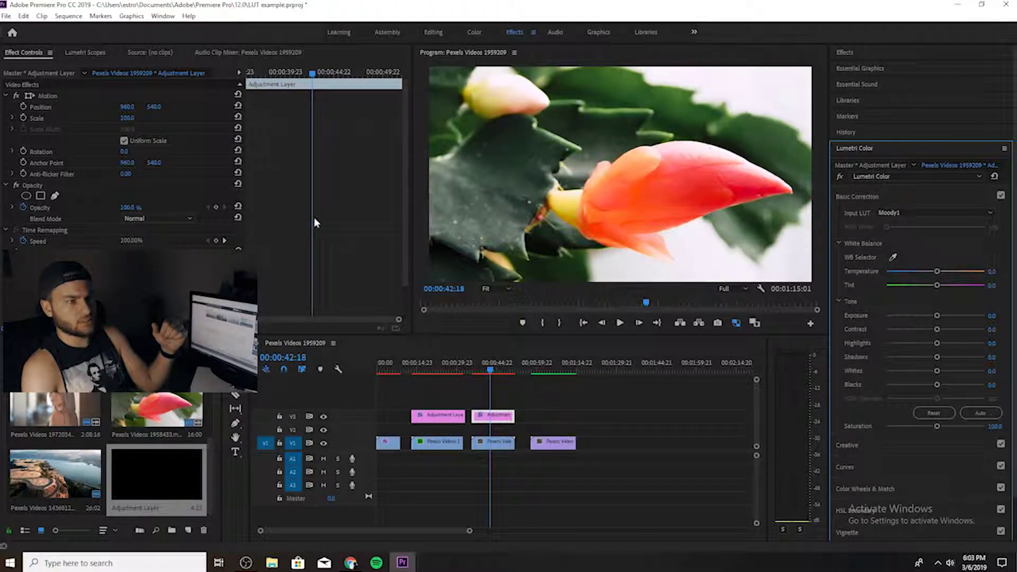
Move the playhead to 00:00:59:18 and add an adjustment layer on V3 above the fourth clip, matching its length.
{"action": "left_click_drag", "start_coordinate": [488, 369], "coordinate": [535, 367]}
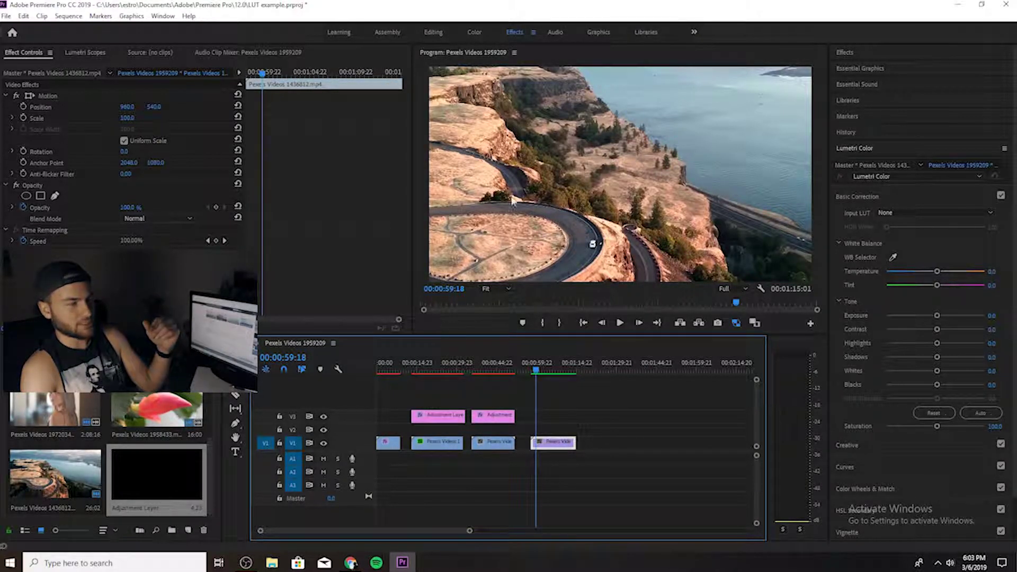
{"action": "left_click_drag", "start_coordinate": [104, 502], "coordinate": [576, 413]}
Load Aqua and Orange Dark from the Color Boost LUTs folder as the Input LUT of the fourth clip's adjustment layer.
{"action": "left_click", "coordinate": [556, 417]}
{"action": "left_click", "coordinate": [920, 213]}
{"action": "left_click", "coordinate": [911, 255]}
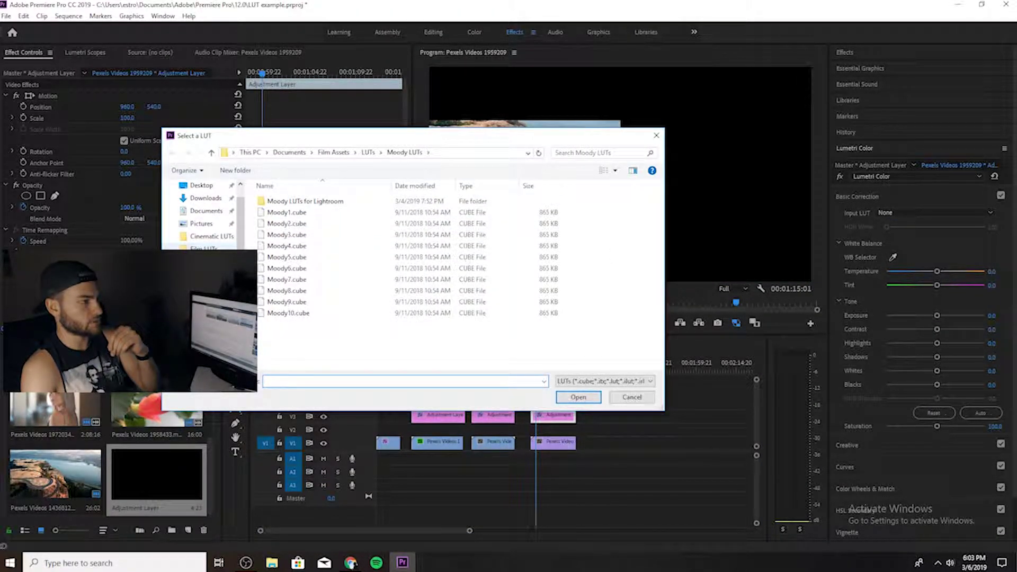
{"action": "left_click", "coordinate": [368, 152]}
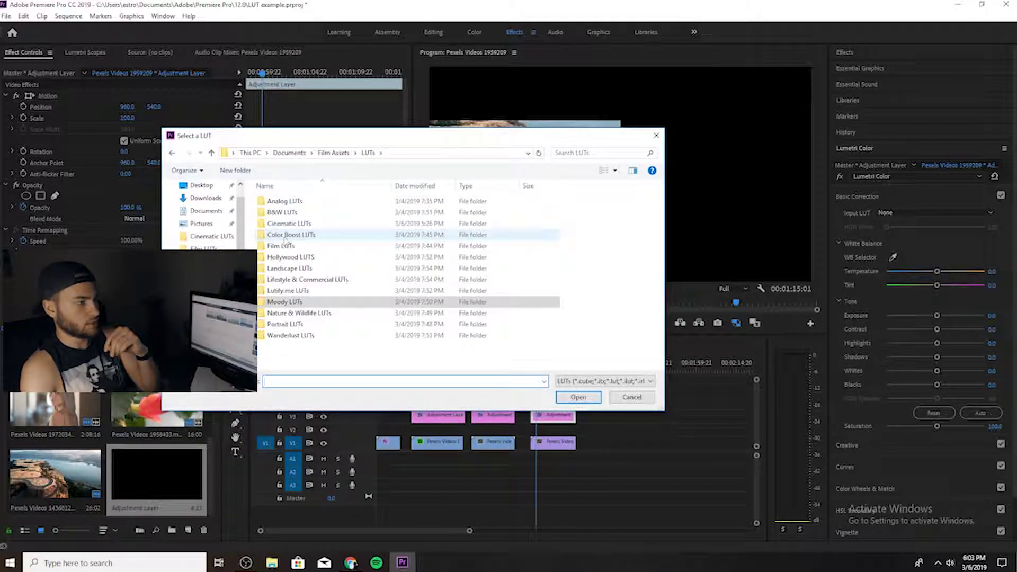
{"action": "double_click", "coordinate": [285, 237]}
{"action": "left_click", "coordinate": [296, 213]}
{"action": "double_click", "coordinate": [296, 212]}
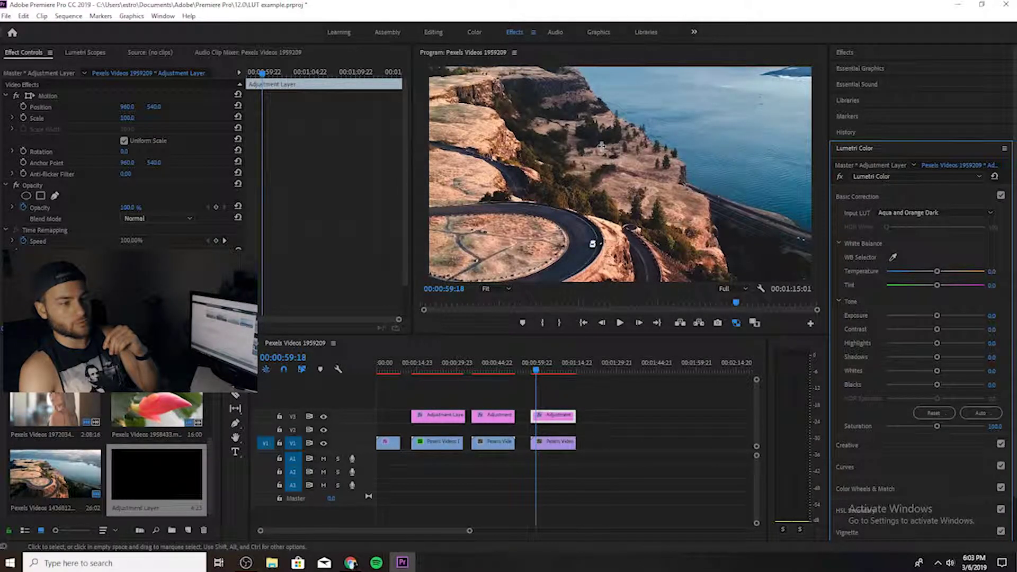
Shift the last adjustment layer later on V3 to uncover the start of the fourth clip, and move the playhead to 00:01:05:03.
{"action": "left_click_drag", "start_coordinate": [553, 416], "coordinate": [567, 415]}
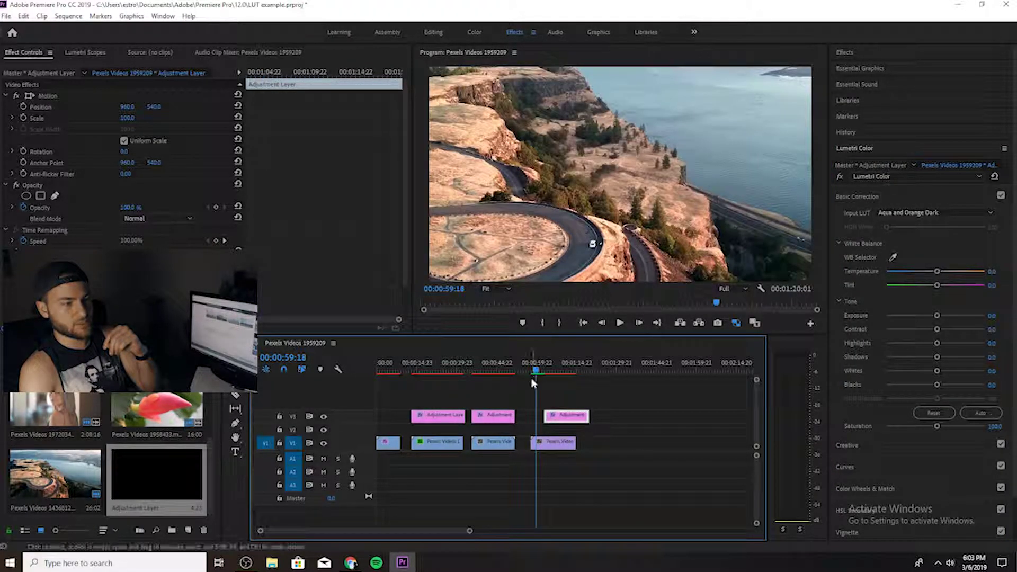
{"action": "left_click_drag", "start_coordinate": [537, 374], "coordinate": [551, 370]}
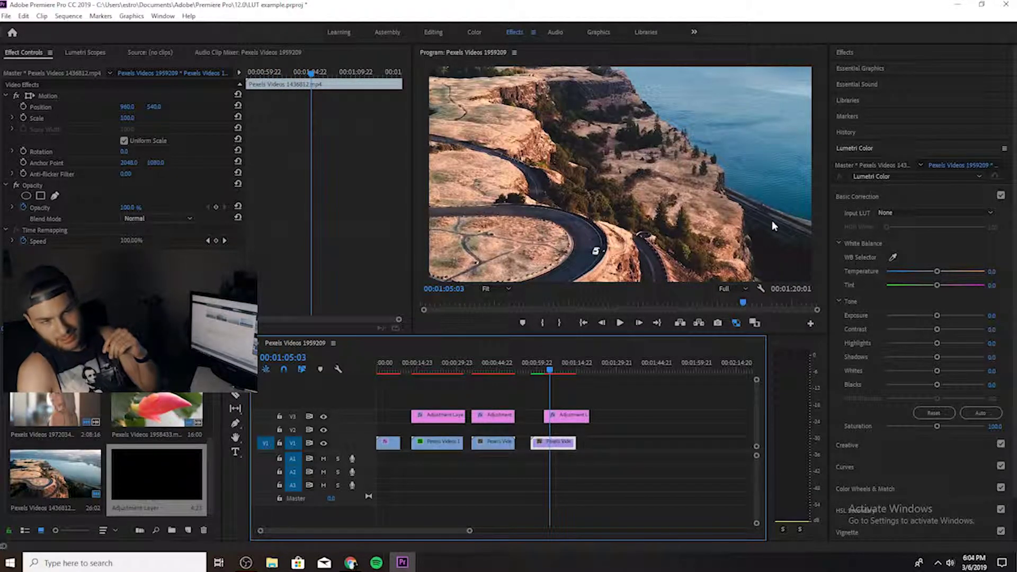
Set the last adjustment layer's Contrast to 2.7 and Blacks to -15.7 in Basic Correction.
{"action": "left_click", "coordinate": [566, 419]}
{"action": "left_click", "coordinate": [937, 330]}
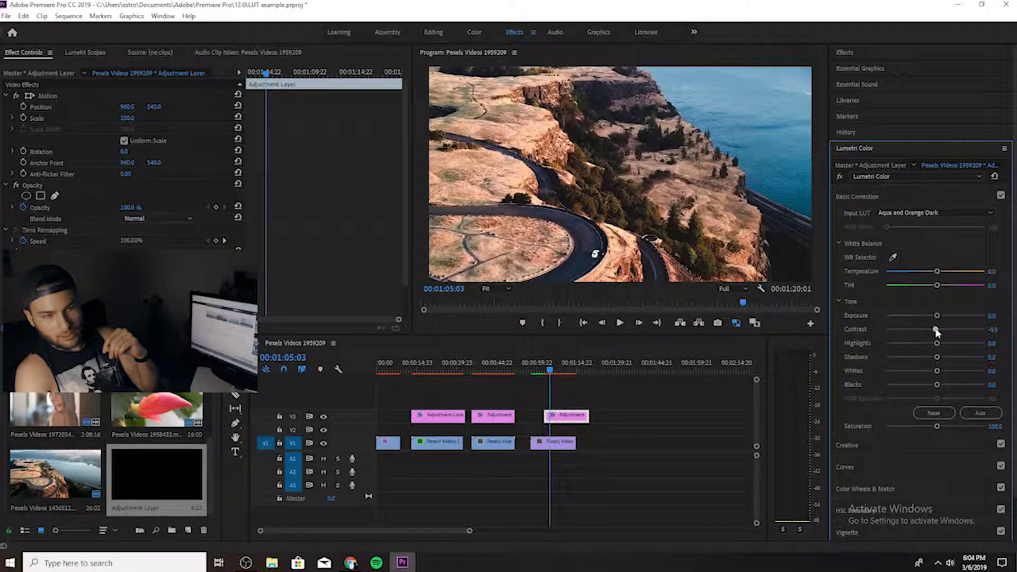
{"action": "left_click_drag", "start_coordinate": [931, 388], "coordinate": [924, 388]}
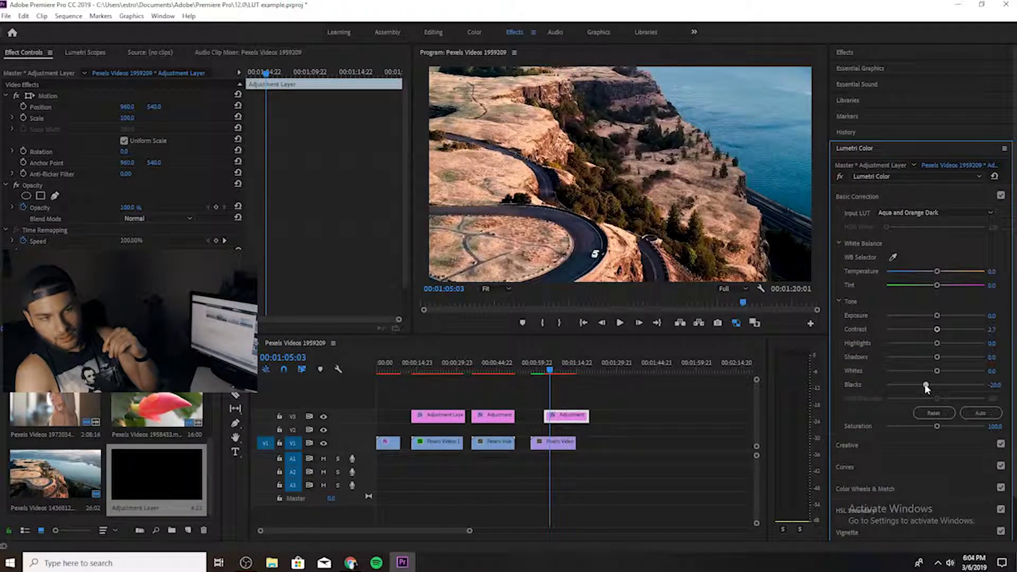
{"action": "left_click_drag", "start_coordinate": [926, 388], "coordinate": [927, 388]}
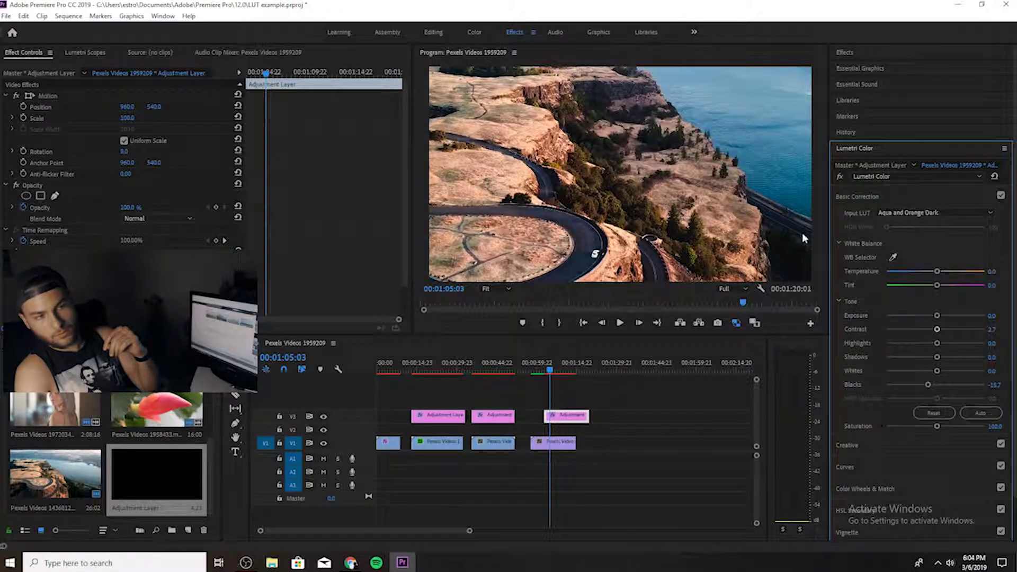
Scrub the playhead across the start of the last adjustment layer to compare the fourth clip's ungraded and graded footage.
{"action": "left_click_drag", "start_coordinate": [546, 369], "coordinate": [558, 374]}
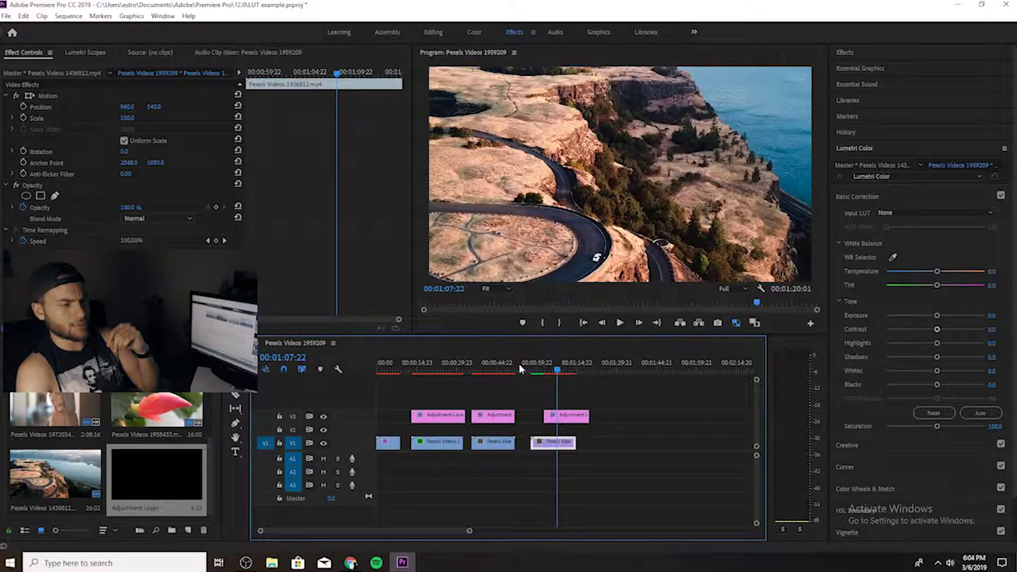
{"action": "left_click_drag", "start_coordinate": [556, 374], "coordinate": [540, 374]}
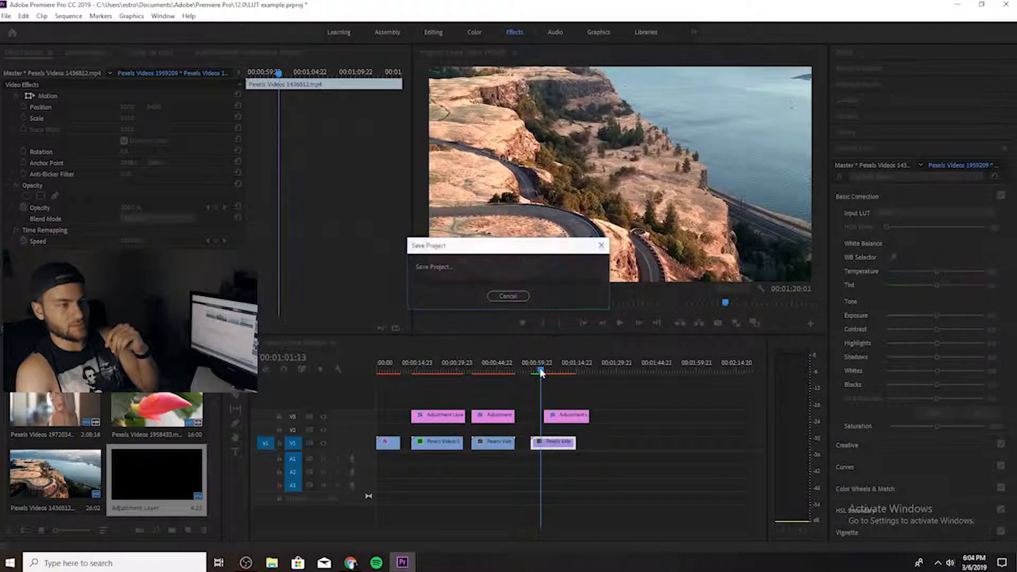
{"action": "left_click", "coordinate": [549, 374]}
{"action": "left_click_drag", "start_coordinate": [549, 374], "coordinate": [552, 370]}
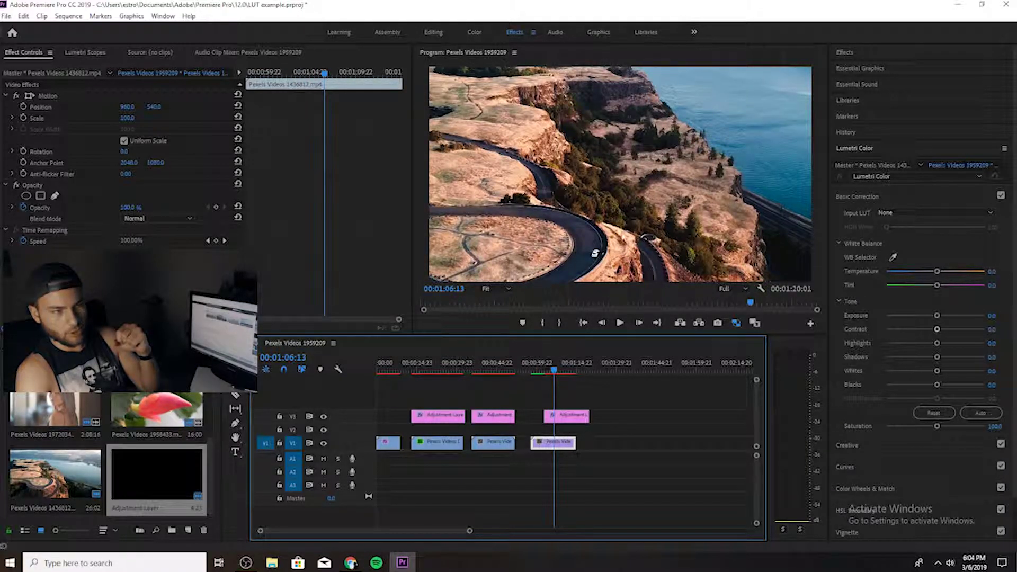
{"action": "left_click_drag", "start_coordinate": [558, 373], "coordinate": [541, 373]}
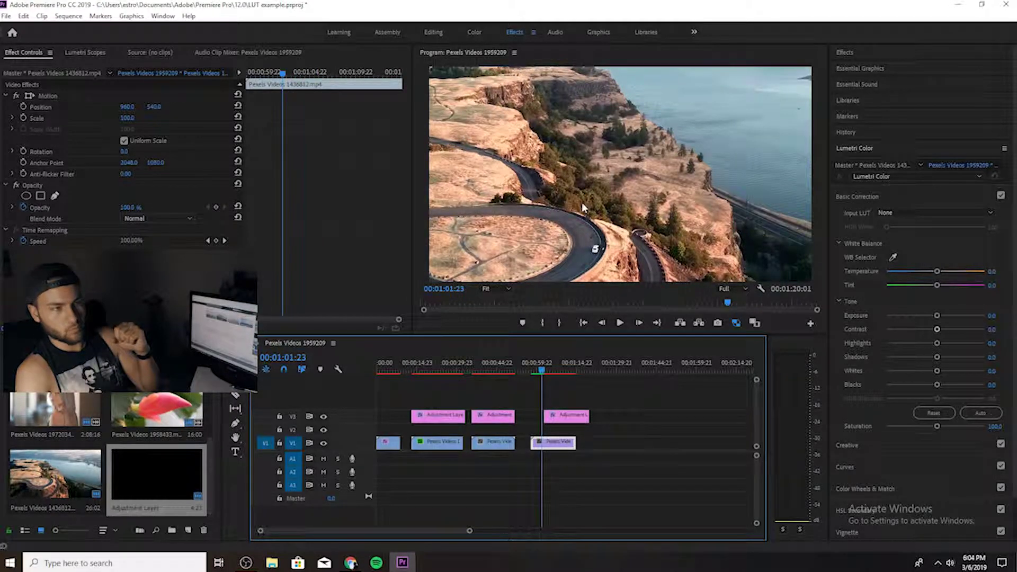
{"action": "left_click_drag", "start_coordinate": [545, 370], "coordinate": [549, 371]}
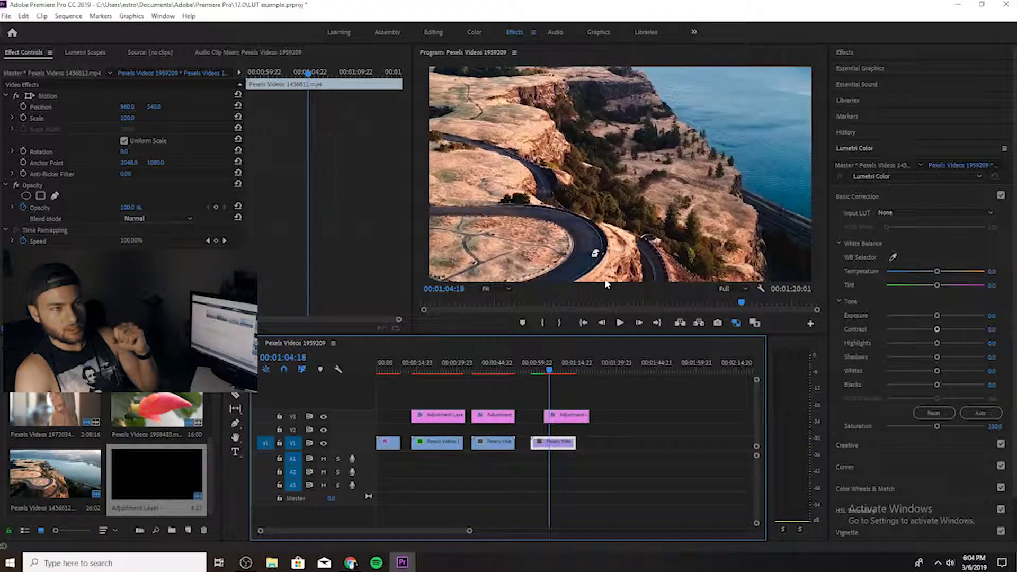
{"action": "left_click_drag", "start_coordinate": [549, 372], "coordinate": [565, 370]}
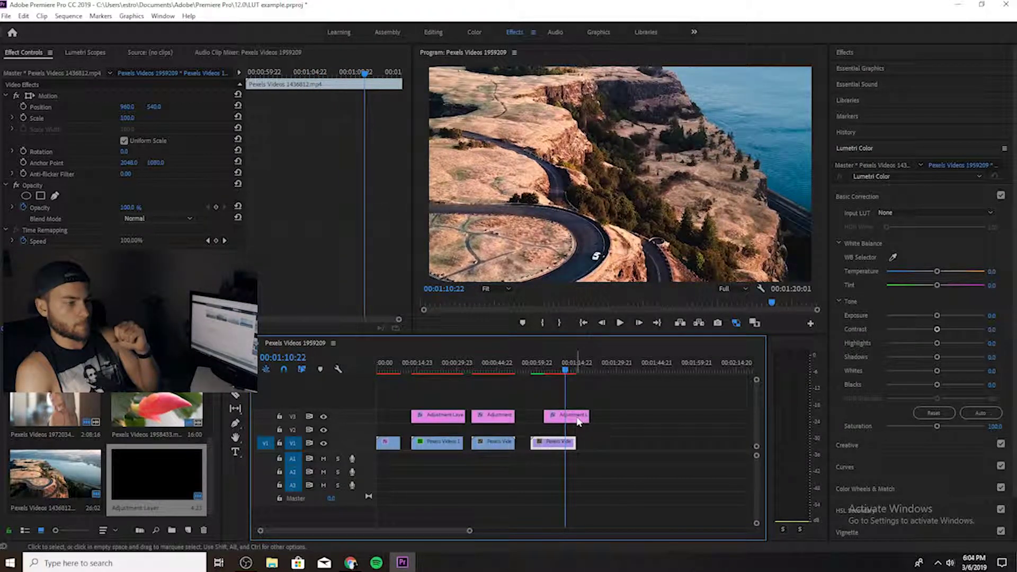